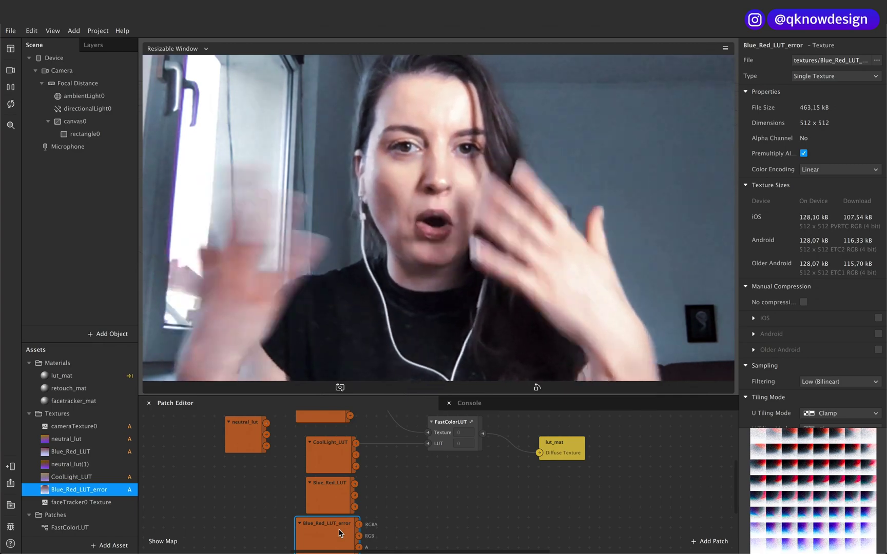
Wire Blue_Red_LUT_error, CoolLight_LUT and Blue_Red_LUT in turn into the LUT input of the FastColorLUT patch to compare their looks.
drag(359, 524, 430, 447)
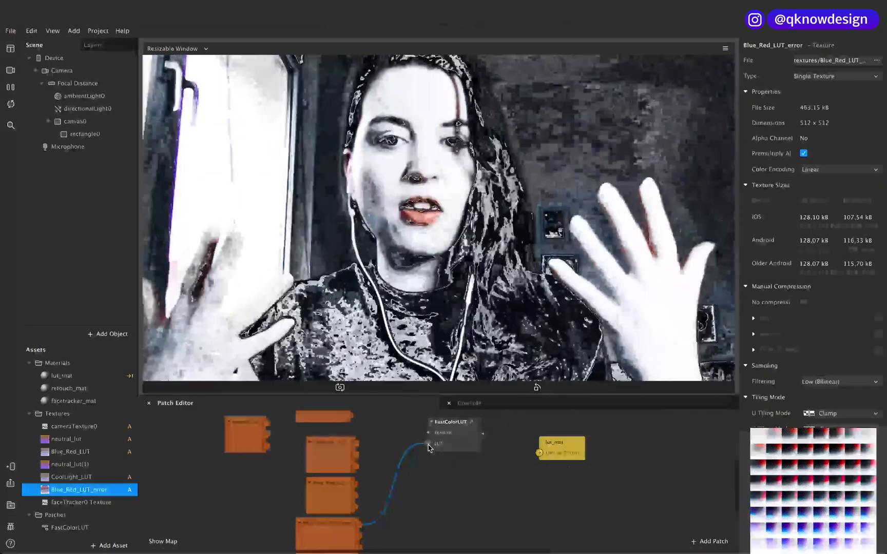
drag(356, 443, 426, 445)
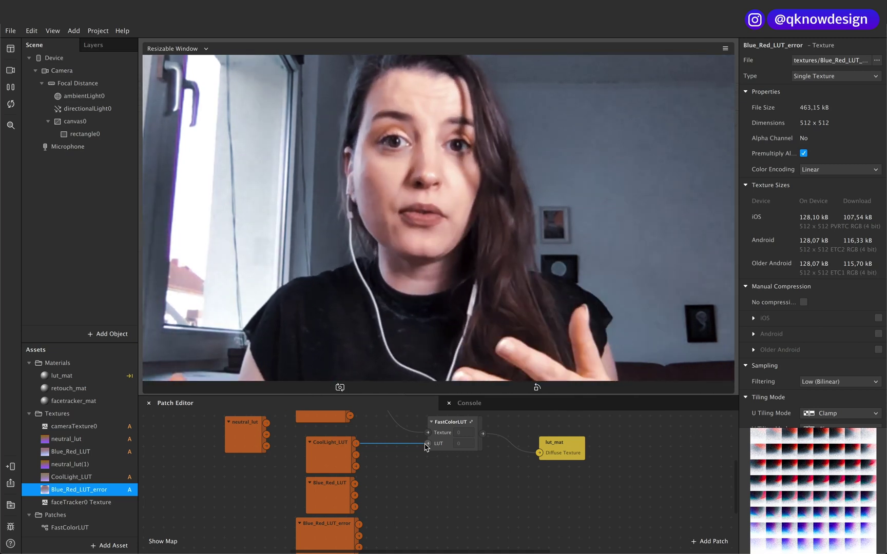
drag(354, 483, 428, 444)
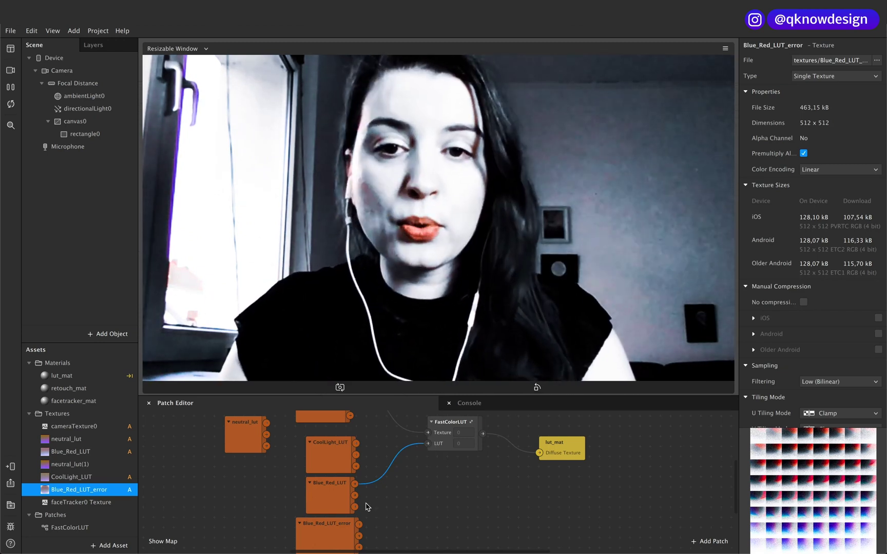
click(445, 439)
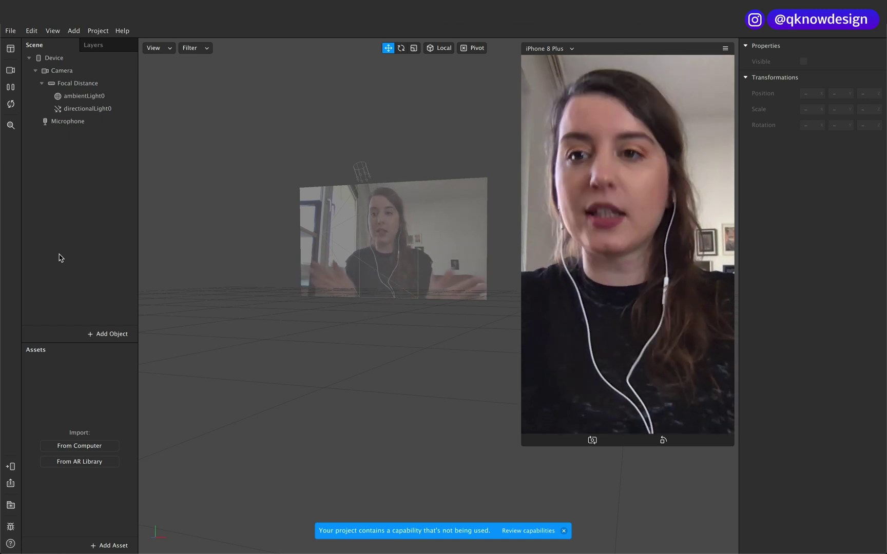
Add a rectangle to the scene and rename it LUT.
click(108, 334)
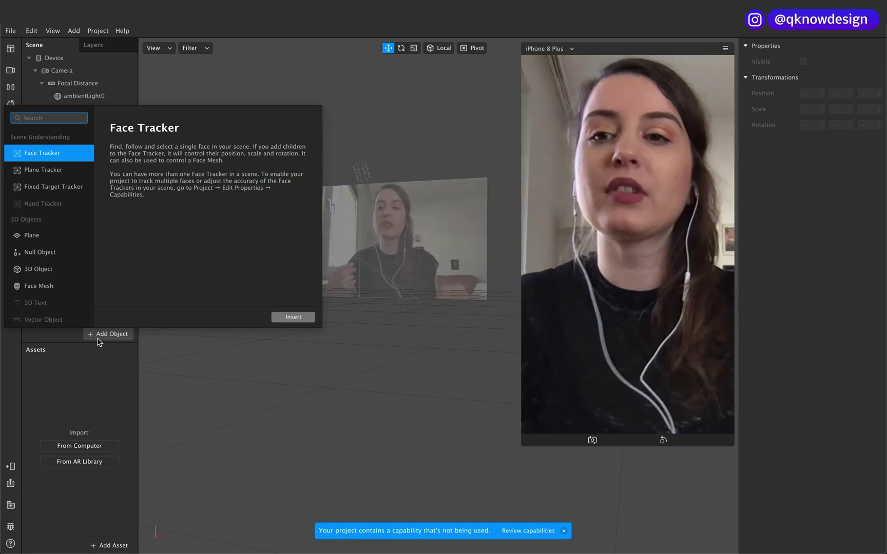
scroll(80, 254, down, 3)
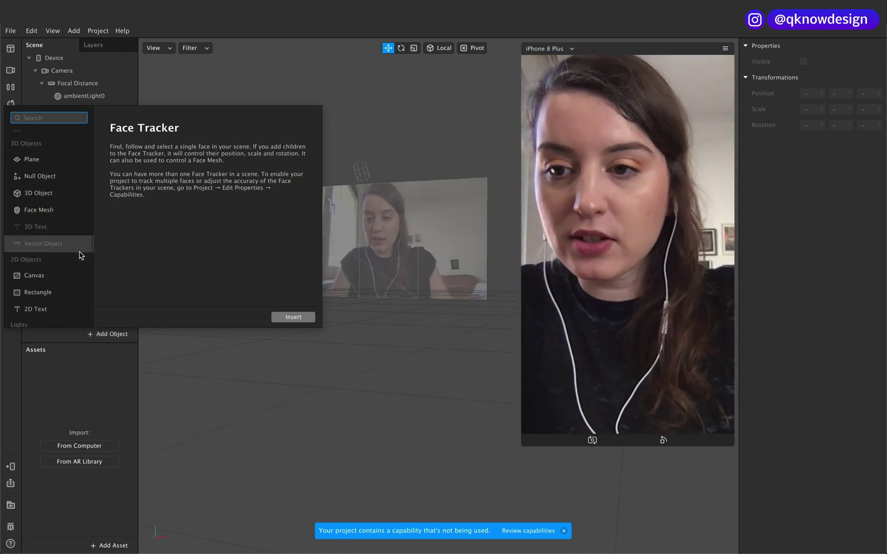
click(57, 269)
click(300, 316)
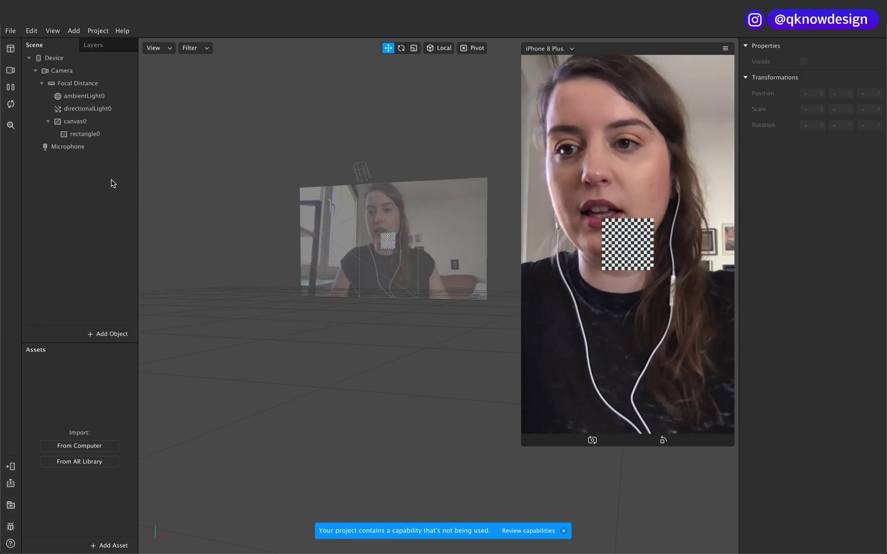
double_click(101, 135)
text(L)
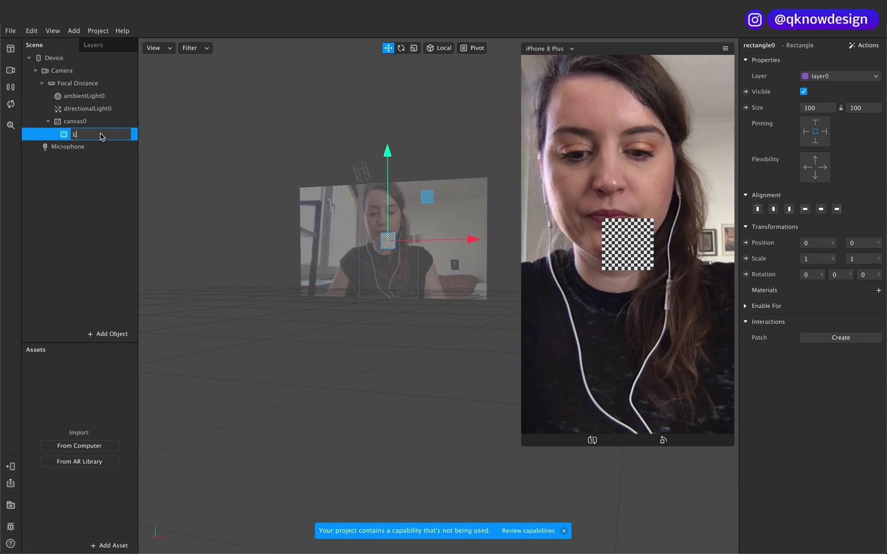
text(UT)
click(102, 184)
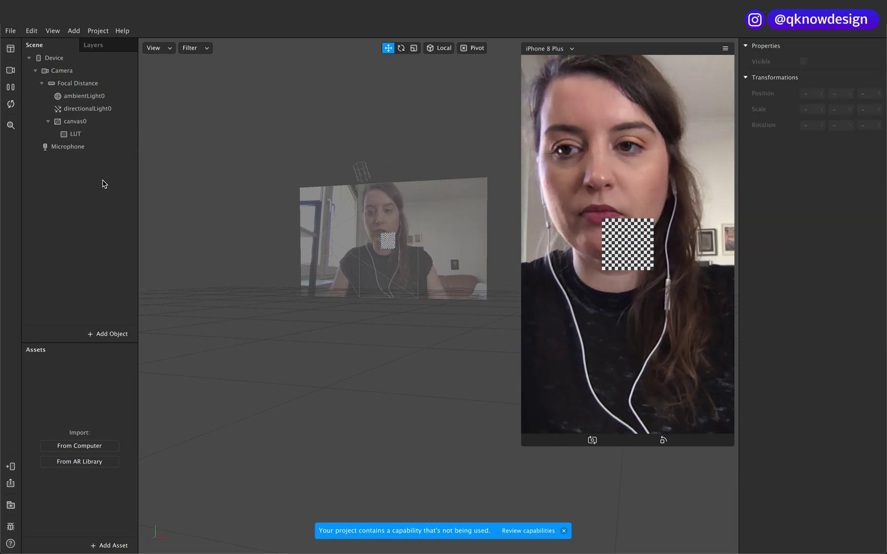
Set the LUT rectangle's size to fill the full width and height of its canvas.
click(99, 135)
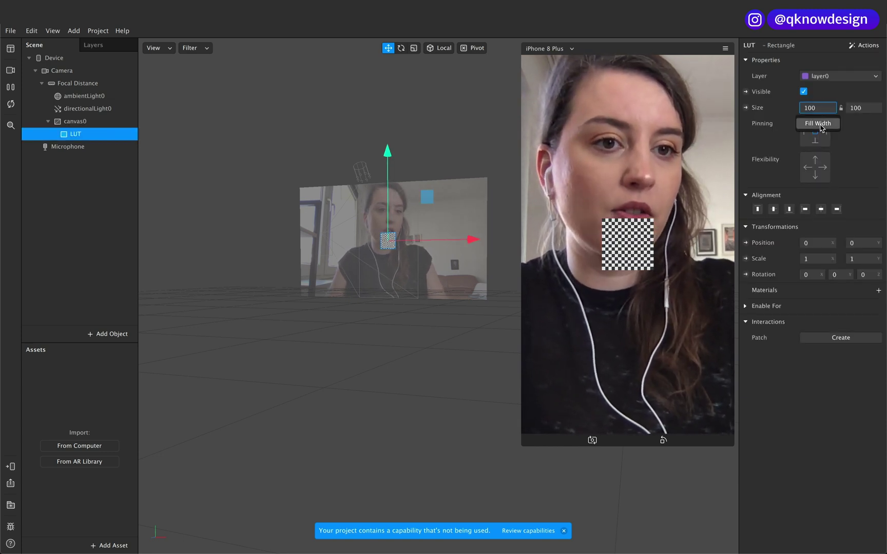
click(819, 108)
click(860, 123)
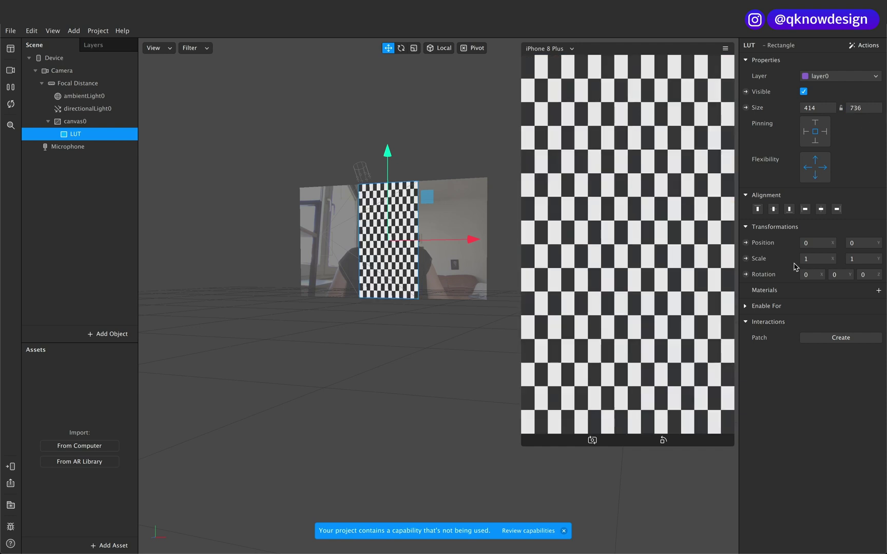
Create a new material on the LUT rectangle and rename it LUT_mat.
click(878, 291)
click(807, 313)
double_click(760, 47)
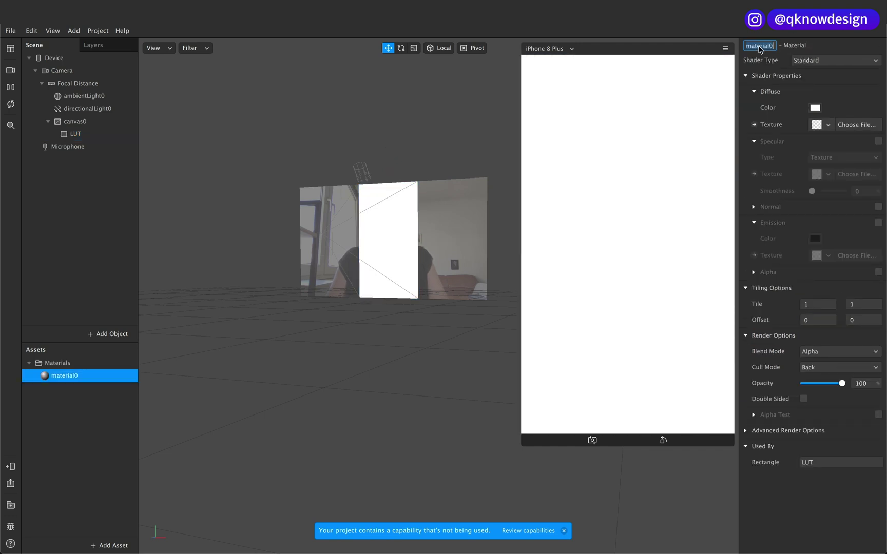
text(L)
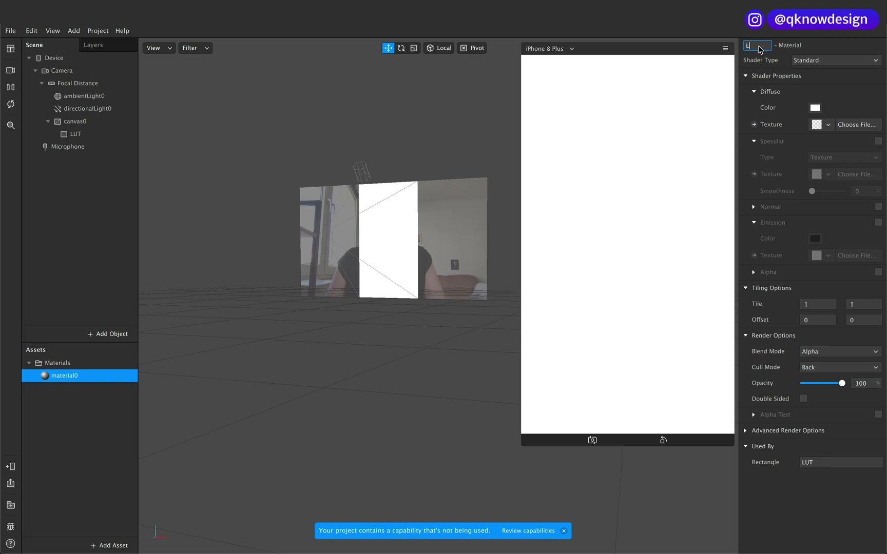
text(KUT_mat)
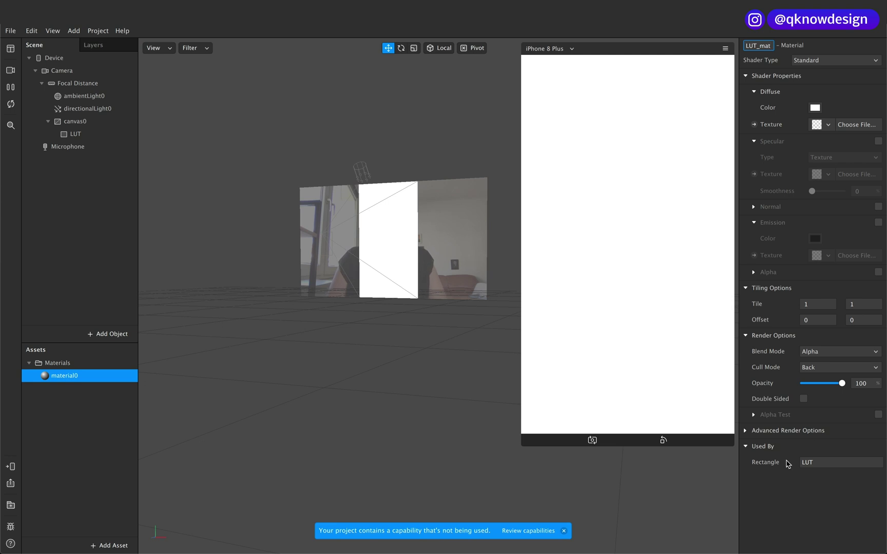
click(70, 488)
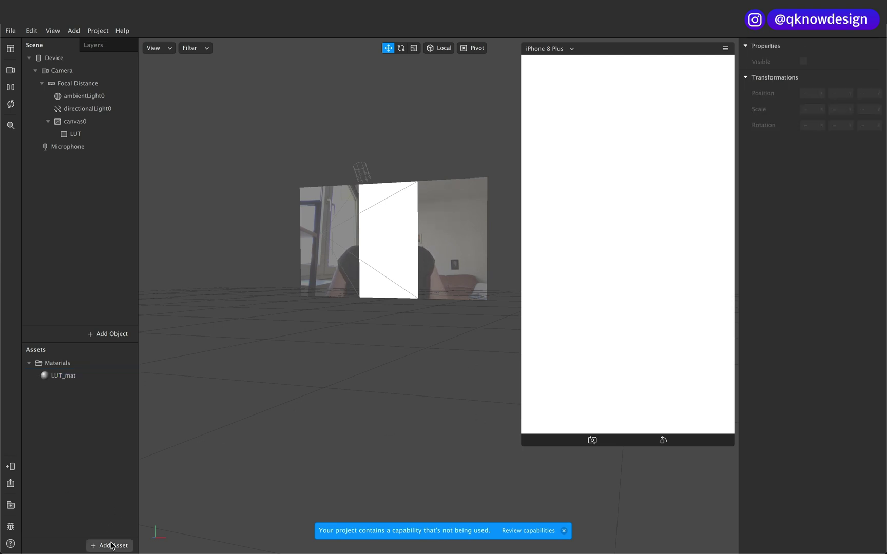
Show the Patch Editor.
click(63, 32)
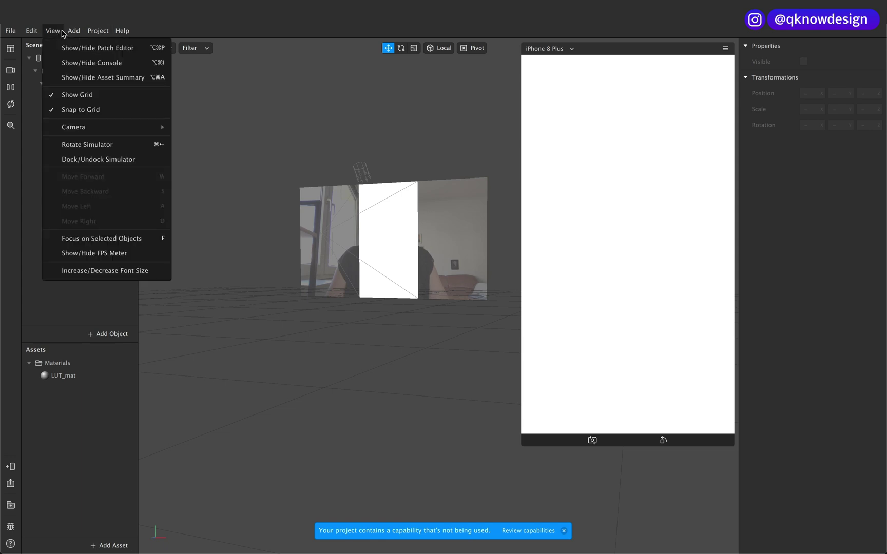
click(104, 49)
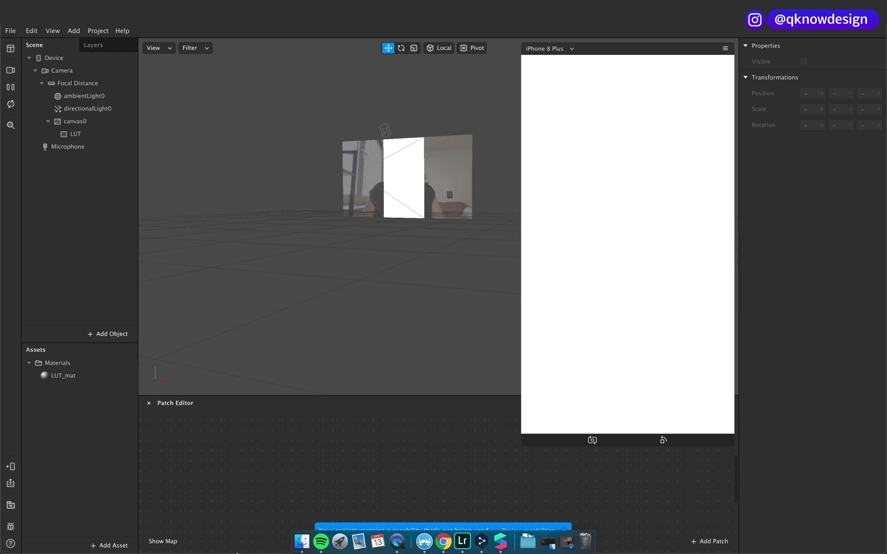
Import FastColorLUT.arp, neutral_lut.png and Neutral-512.png from the material folder on the computer.
click(105, 545)
click(191, 401)
click(294, 135)
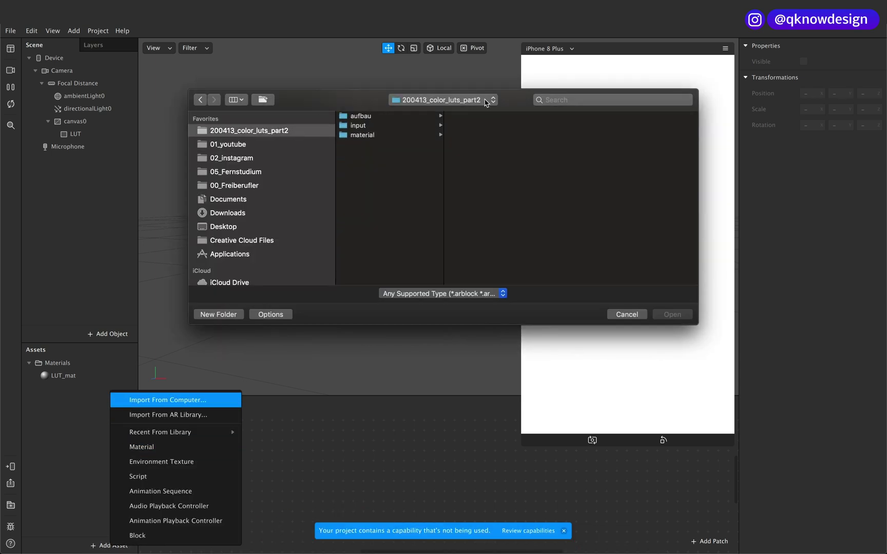
click(404, 135)
click(470, 116)
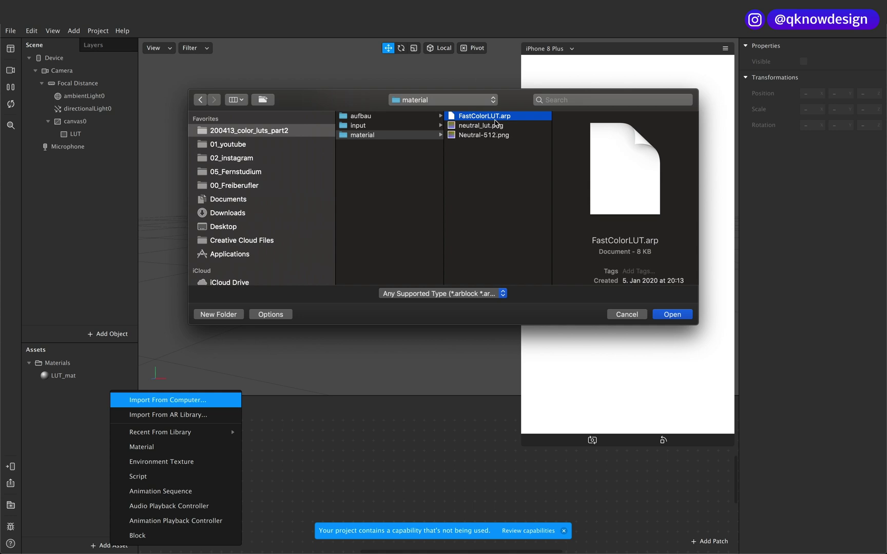
click(487, 126)
click(486, 136)
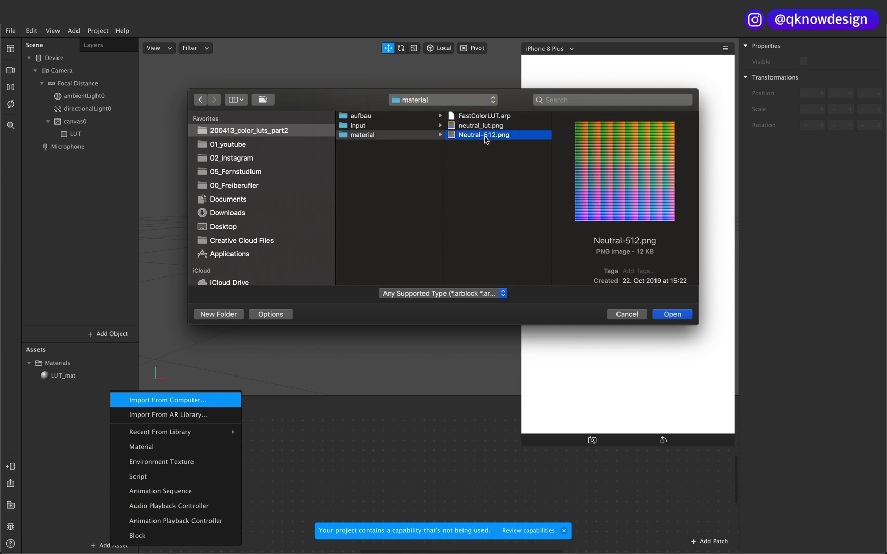
click(486, 127)
click(486, 135)
shift+click(485, 117)
click(679, 313)
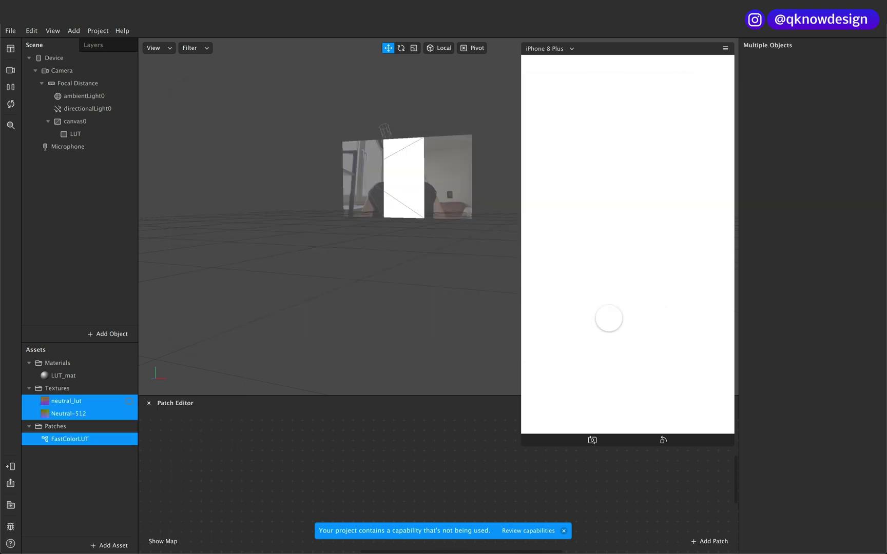
click(87, 519)
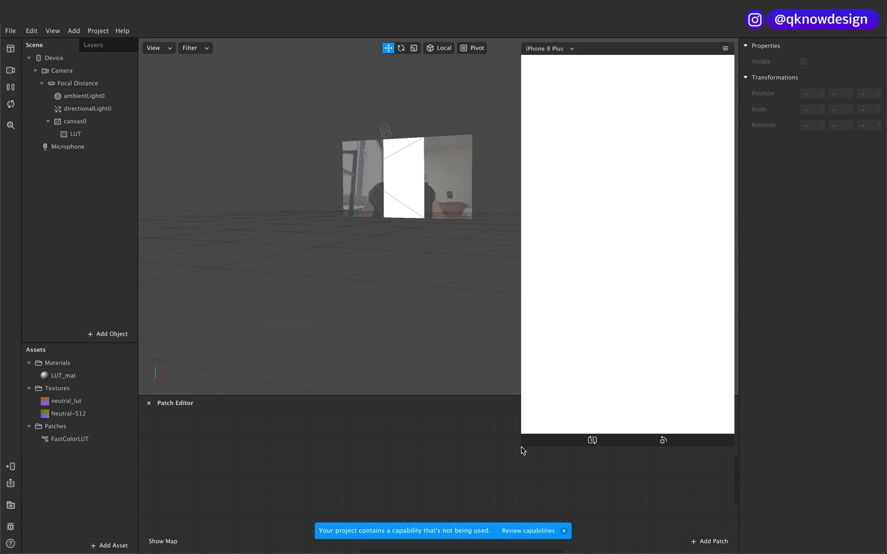
Shrink the simulator preview to clear the Patch Editor and place the FastColorLUT patch asset in the graph.
drag(523, 446, 562, 391)
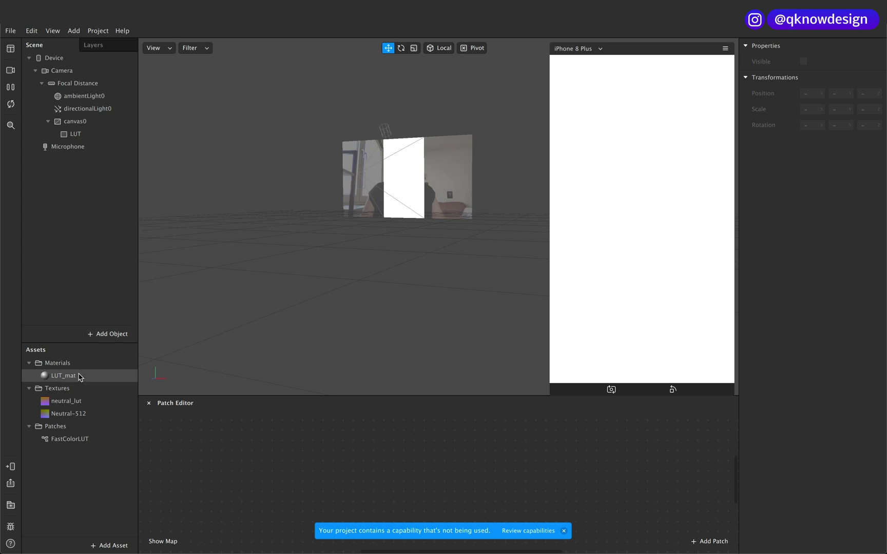
drag(57, 440, 428, 459)
click(564, 531)
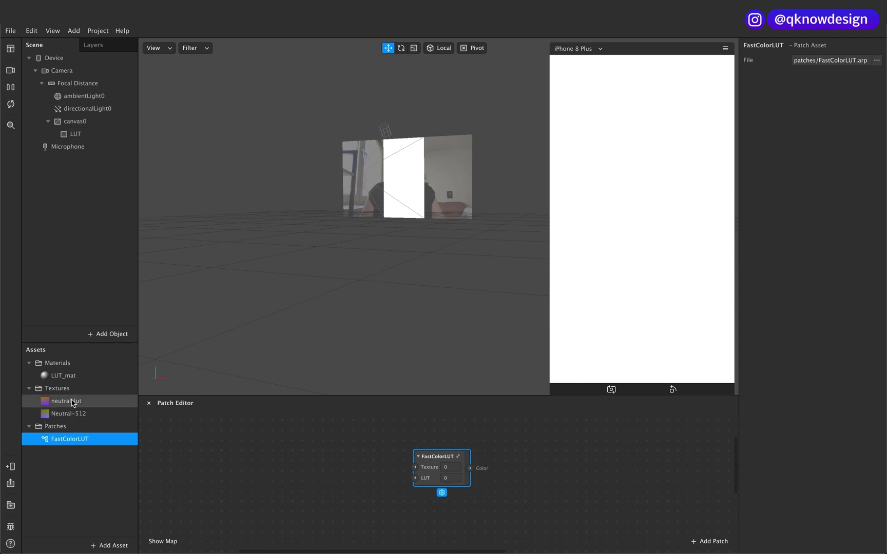
click(63, 481)
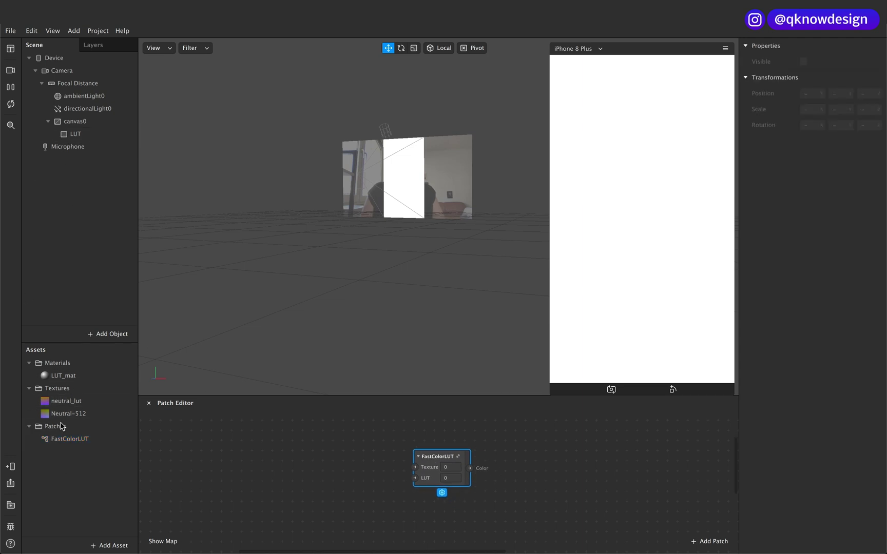
Extract a texture from the Camera and place that camera texture in the Patch Editor near the FastColorLUT patch.
click(62, 67)
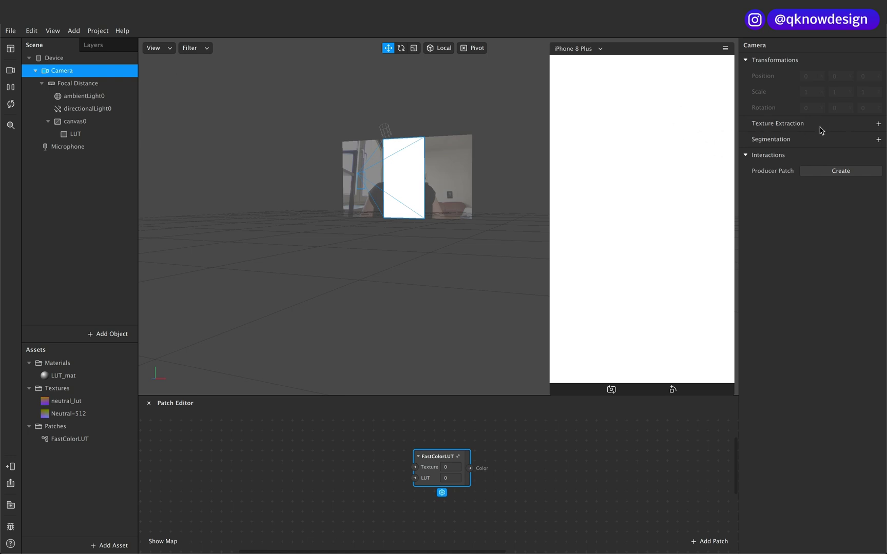
click(879, 124)
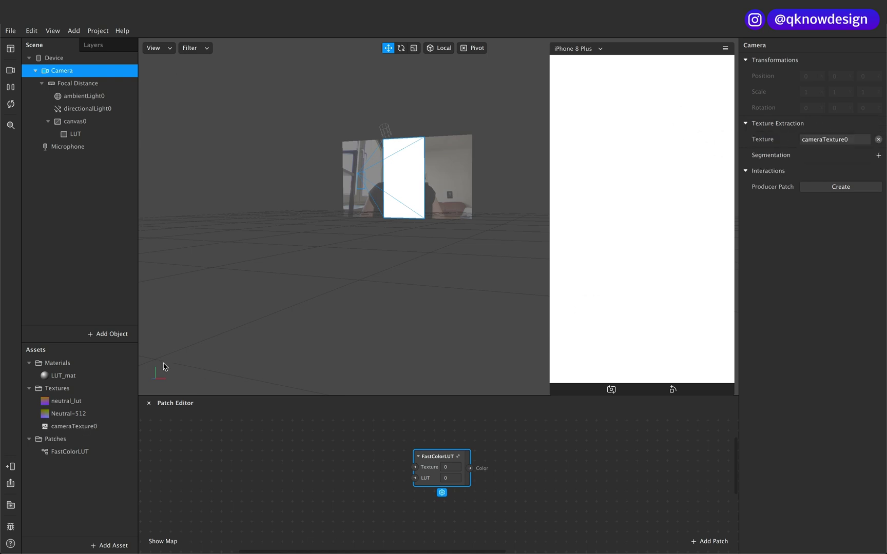
drag(54, 426, 340, 432)
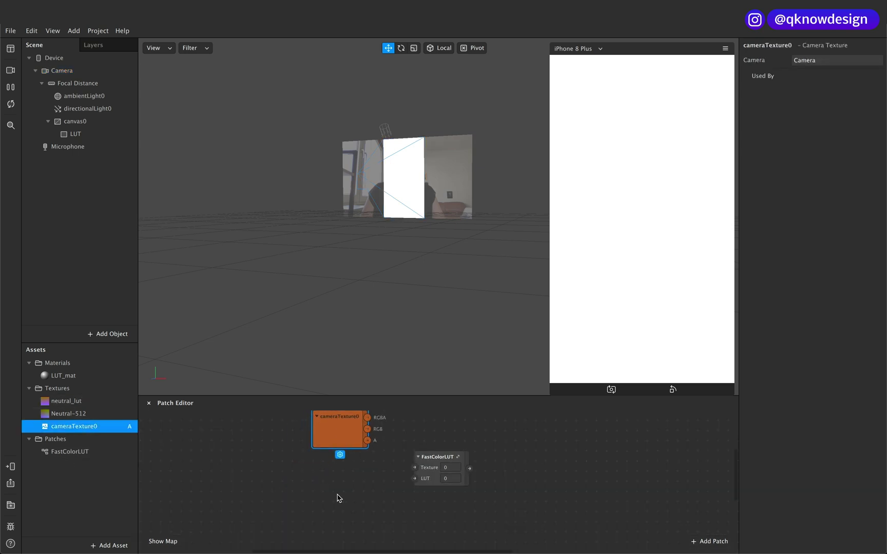
Place the neutral_lut and Neutral-512 textures together in the Patch Editor below the camera texture patch.
click(72, 401)
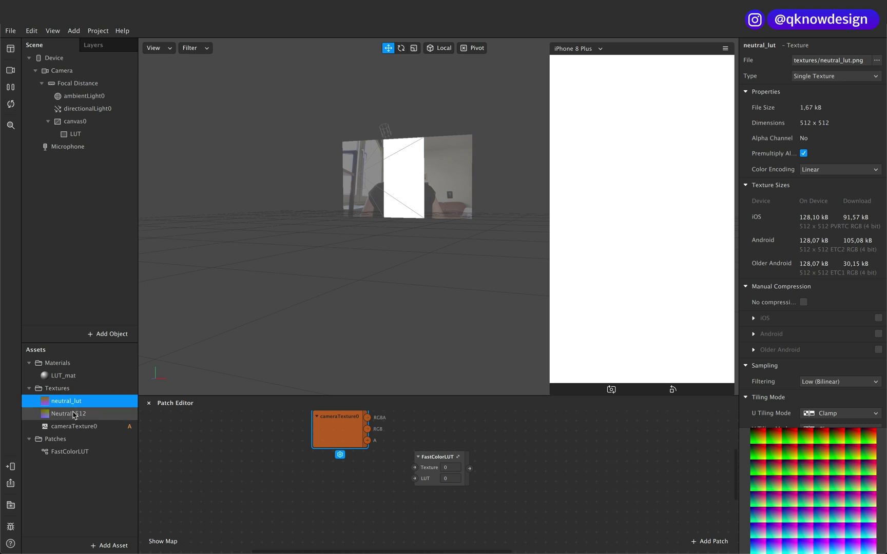
shift+click(75, 414)
drag(77, 408, 266, 530)
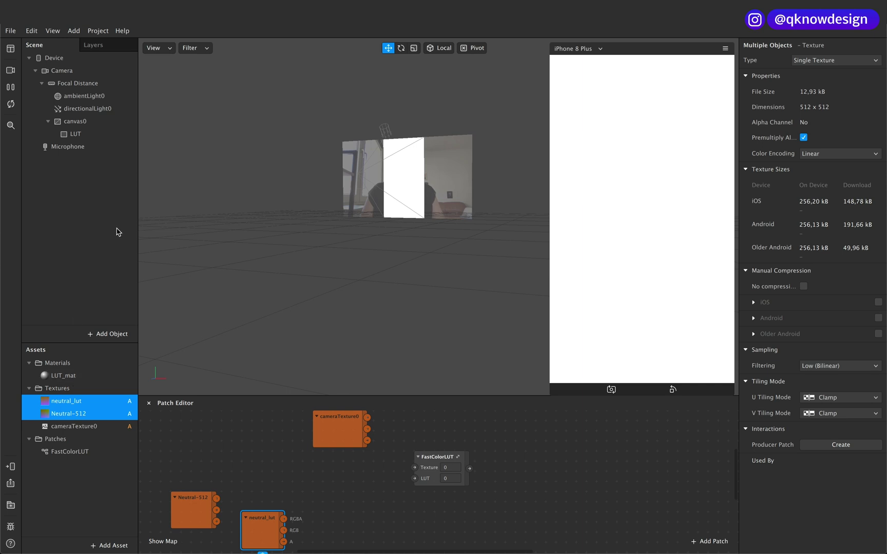
click(81, 376)
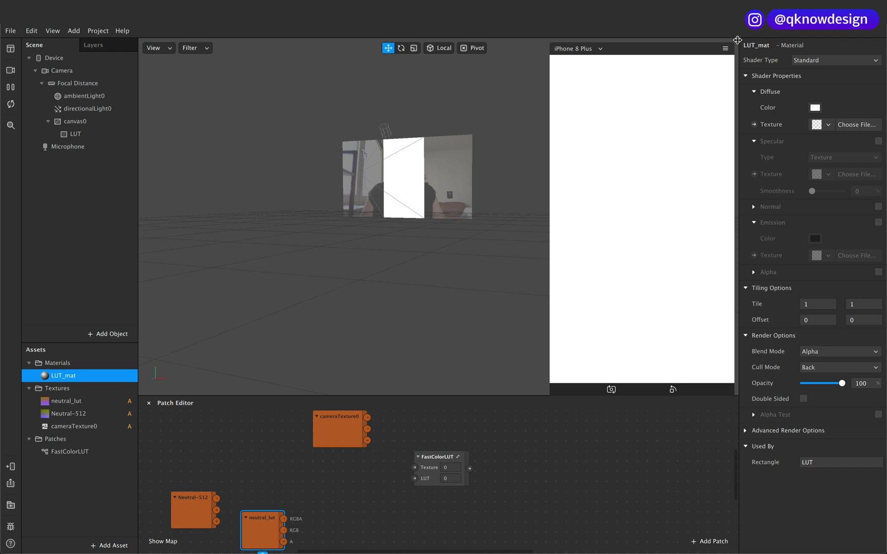
click(754, 124)
drag(456, 496, 542, 460)
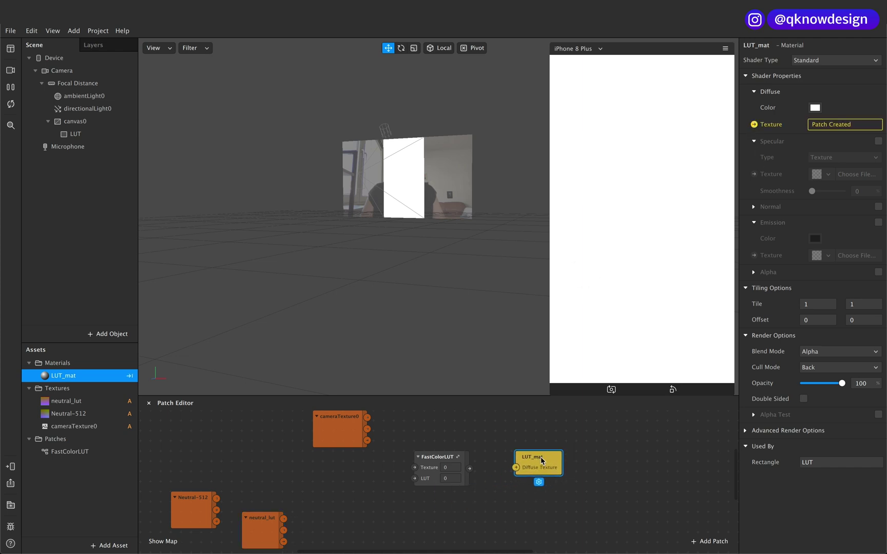
key(Delete)
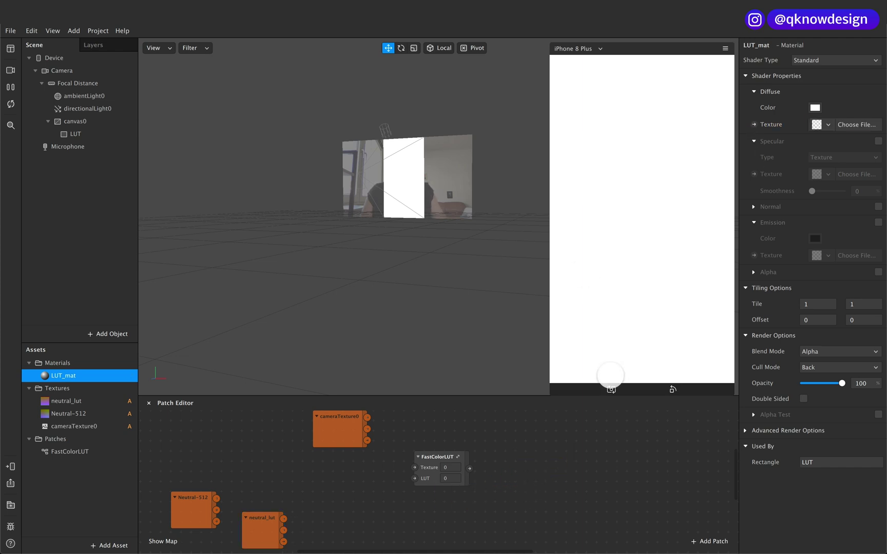
Change the shader type of the LUT_mat material to Flat.
click(817, 64)
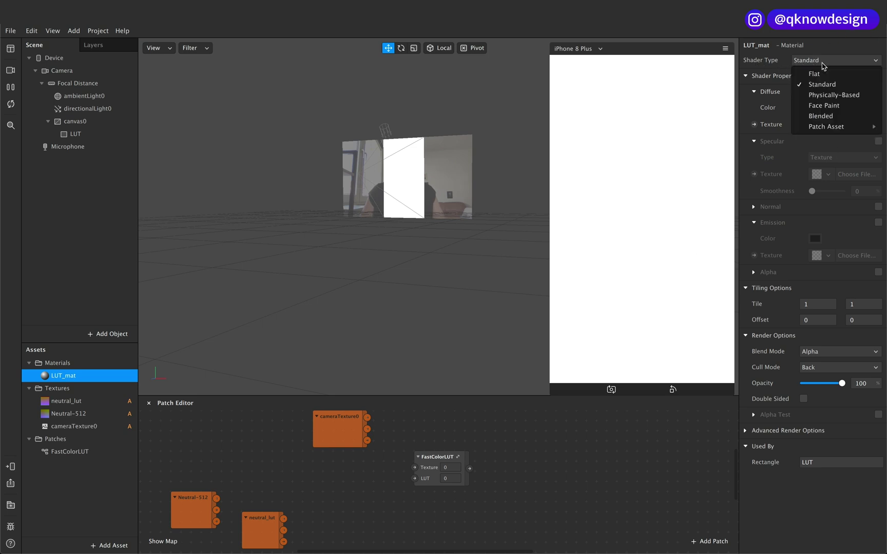
click(820, 74)
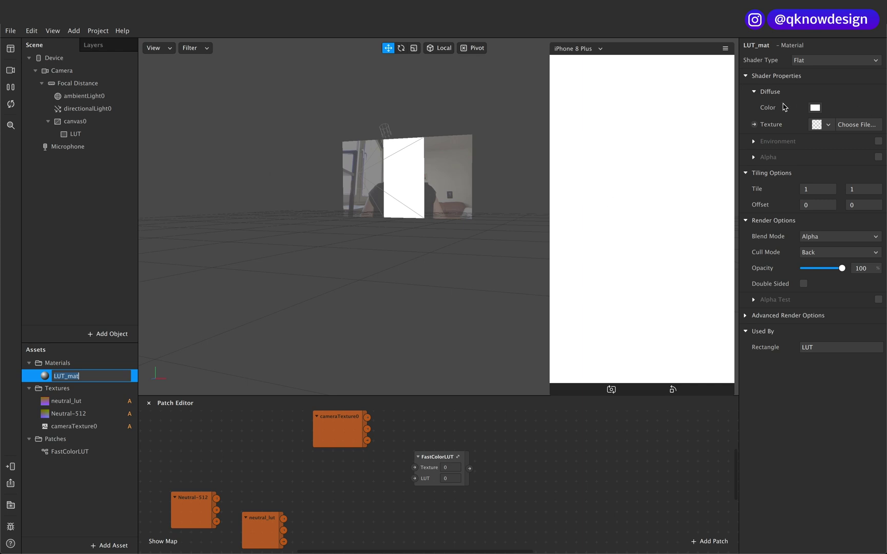
Create a patch for LUT_mat's diffuse texture and route the camera texture's RGBA output through FastColorLUT into it.
click(754, 124)
drag(452, 501, 536, 468)
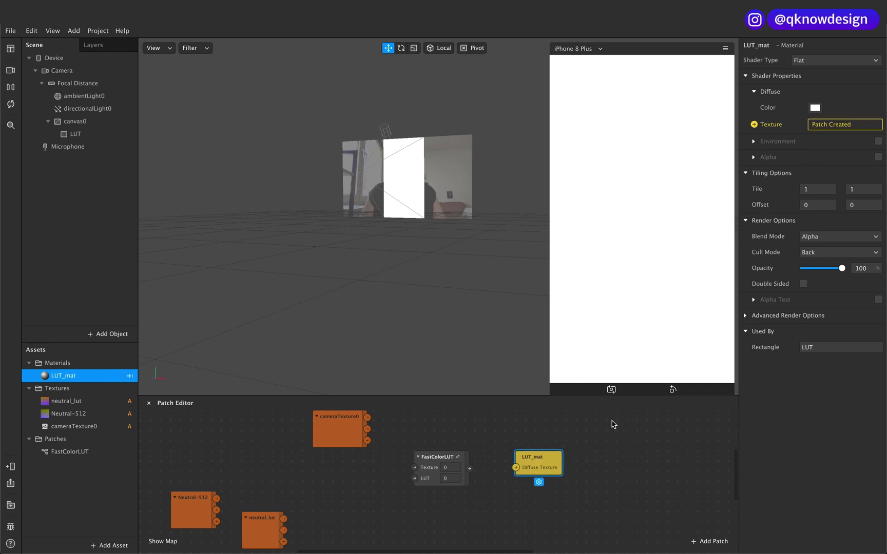
drag(469, 468, 515, 469)
drag(367, 418, 414, 471)
Move the LUT_mat patch slightly down and line up the neutral_lut patch beside Neutral-512.
drag(272, 528, 322, 518)
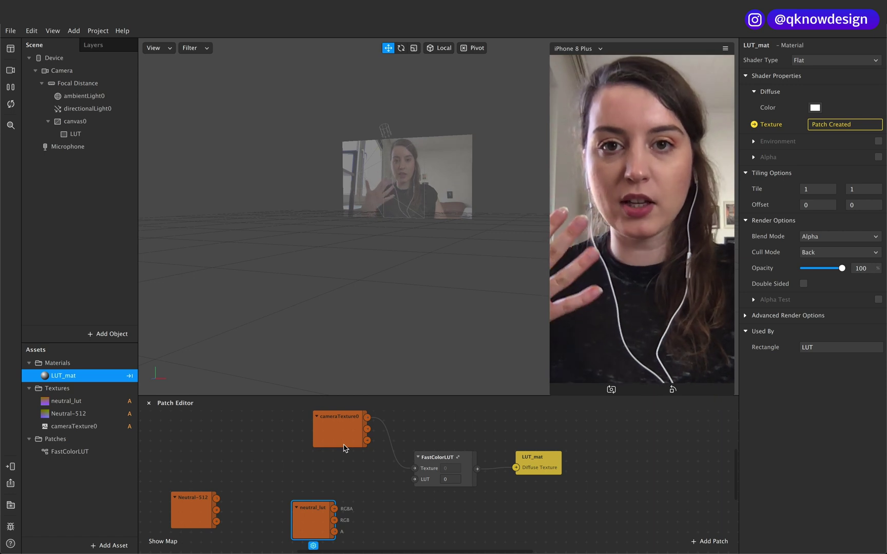
drag(539, 460, 539, 470)
drag(293, 516, 263, 506)
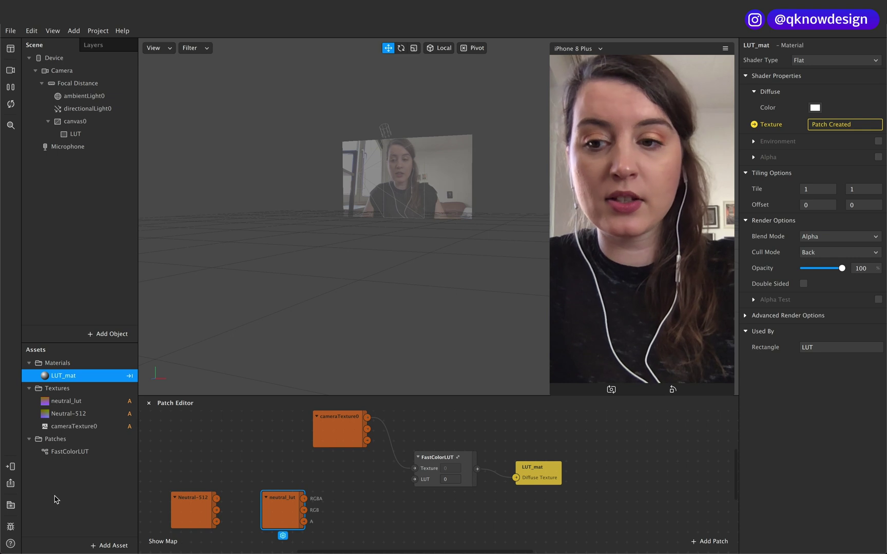
Compare the neutral_lut and Neutral-512 textures and connect neutral_lut's RGBA output to the LUT input of FastColorLUT.
click(81, 402)
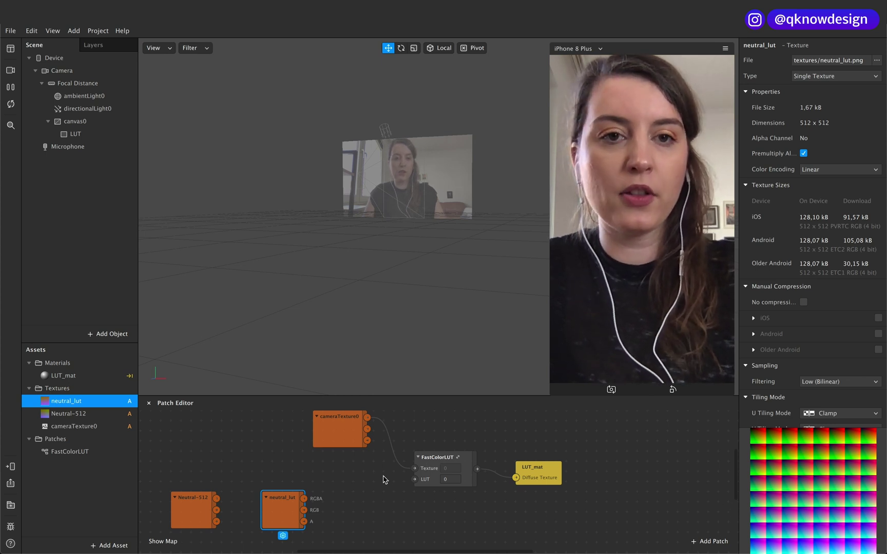
click(70, 414)
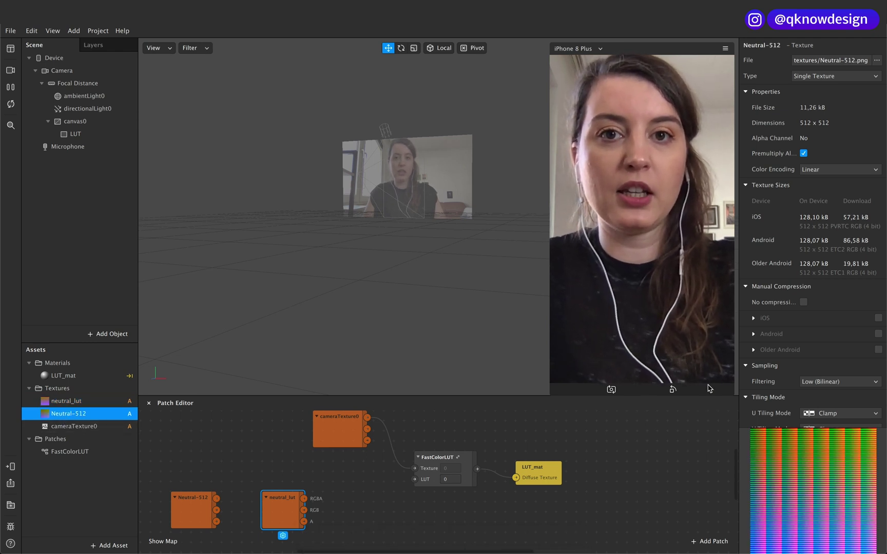
drag(282, 517, 334, 518)
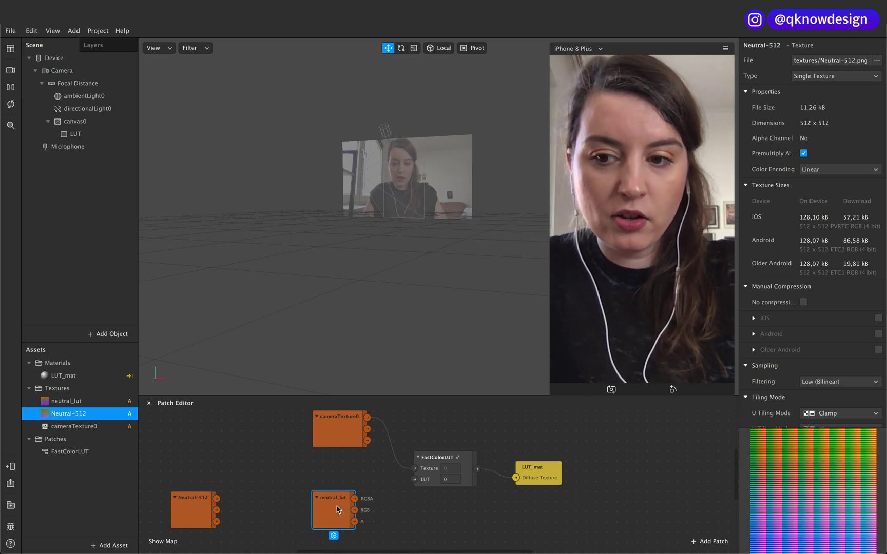
drag(354, 499, 415, 484)
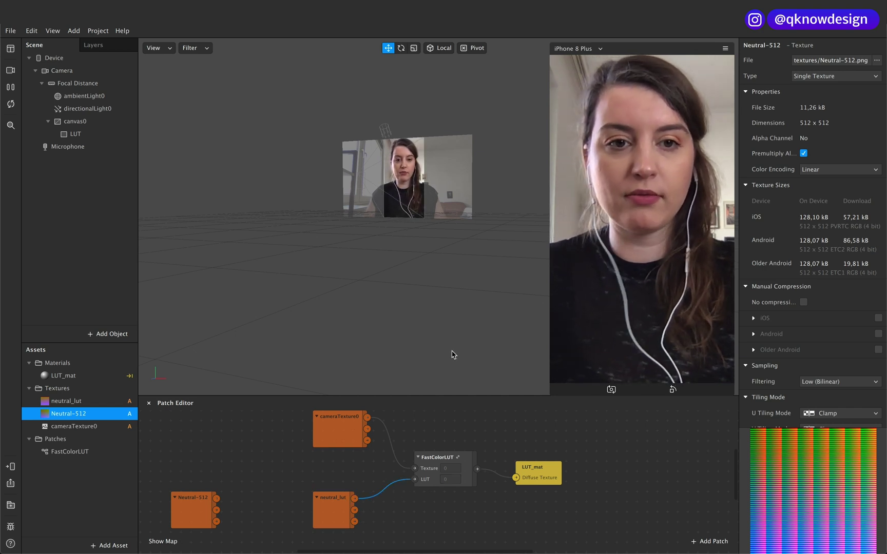
Try the Neutral-512 texture as the LUT input of FastColorLUT and delete its patch from the graph.
click(196, 509)
drag(196, 509, 415, 480)
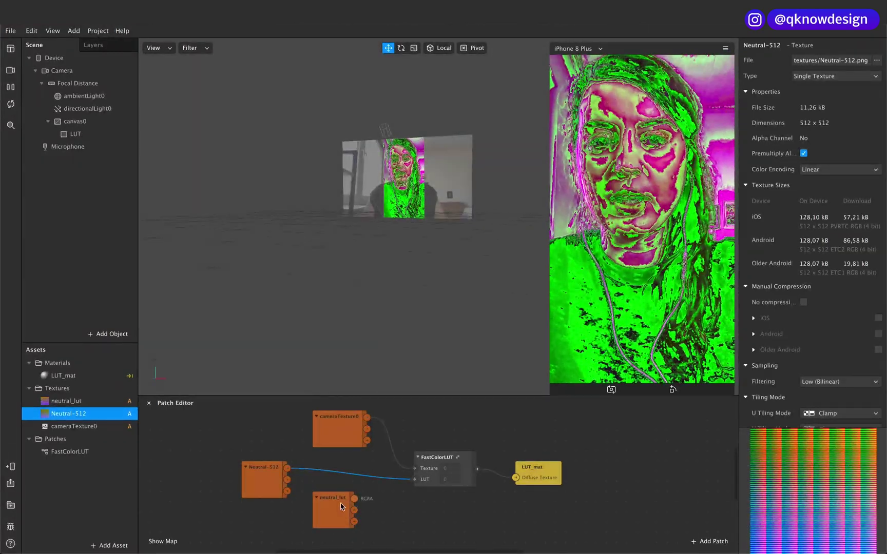
drag(327, 515, 336, 504)
click(268, 482)
key(Delete)
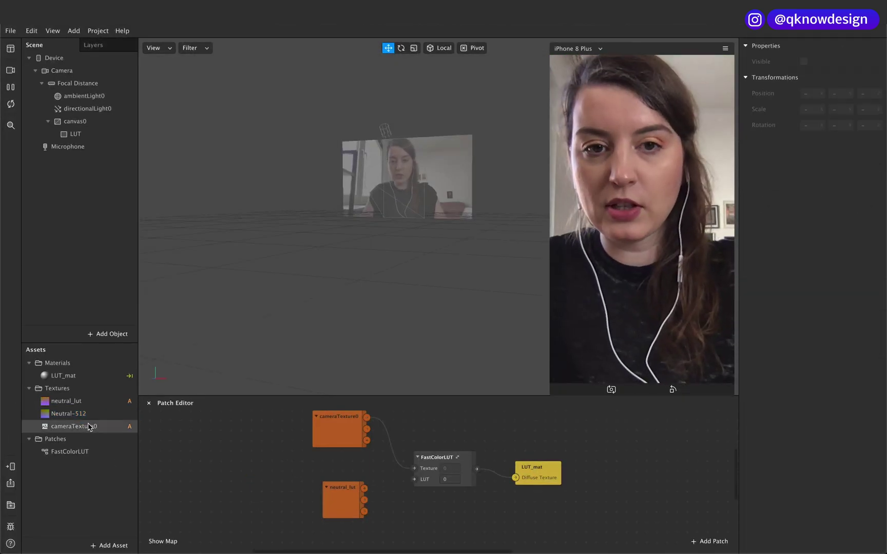
click(84, 414)
click(98, 401)
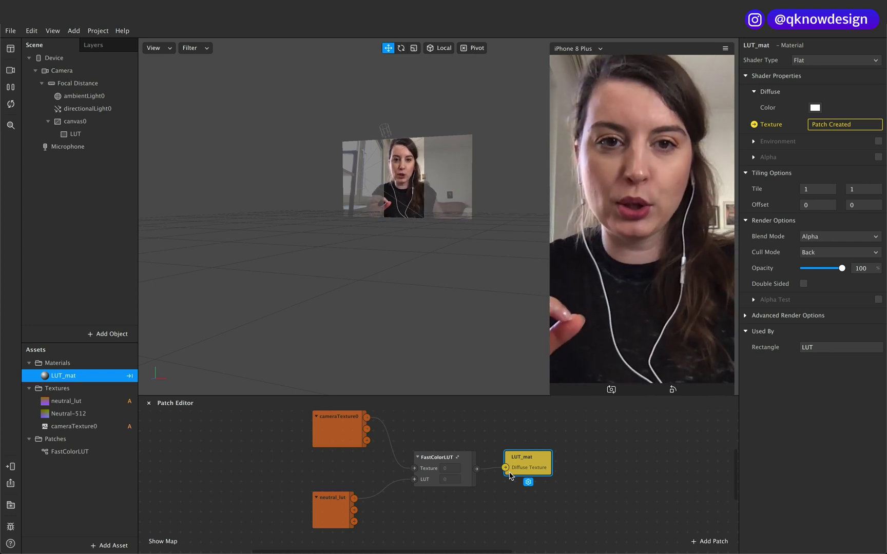
Enlarge the simulator preview and capture a screenshot of its full camera image.
drag(553, 393, 480, 456)
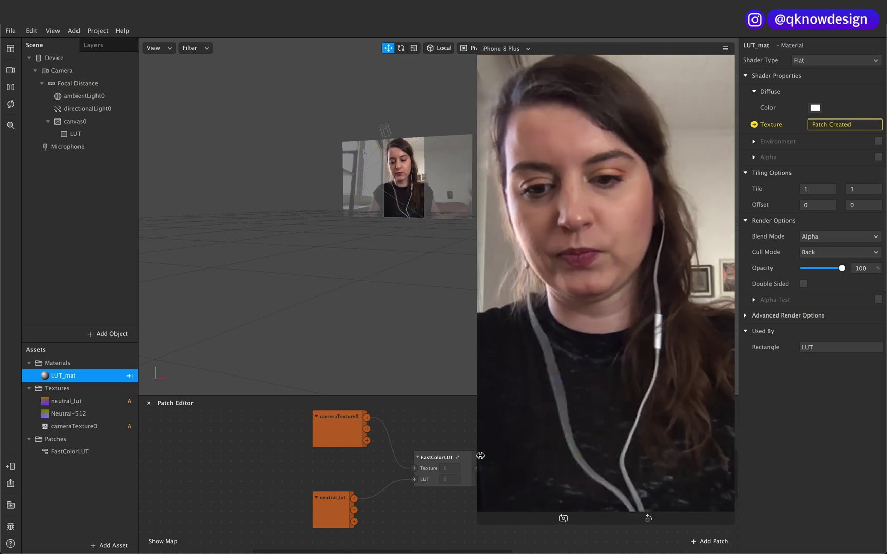
key(super+shift+4)
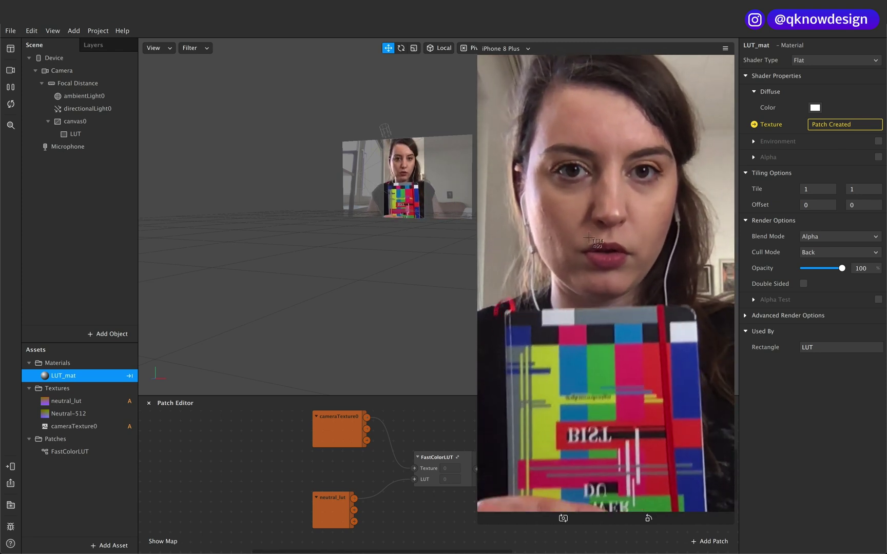
drag(477, 57, 733, 511)
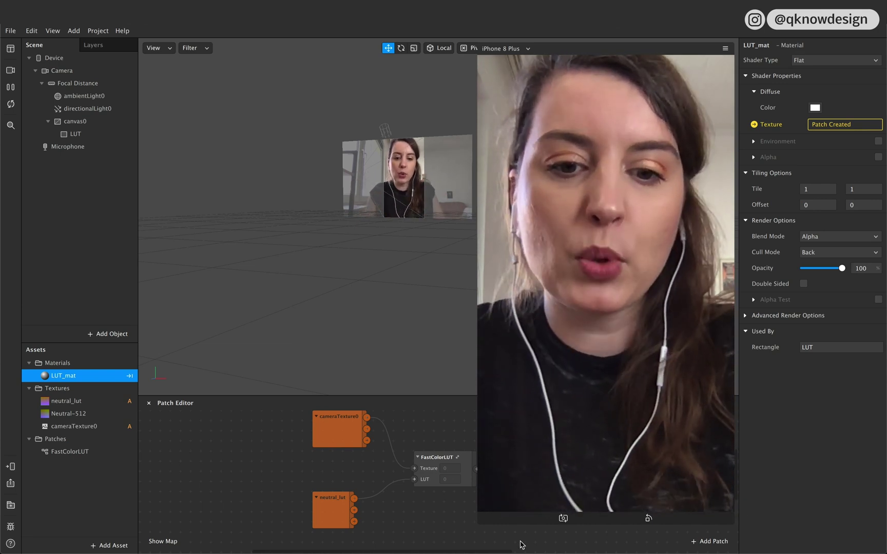
Switch to Adobe Lightroom and view the imported neutral LUT image alongside the preview screenshot.
click(479, 523)
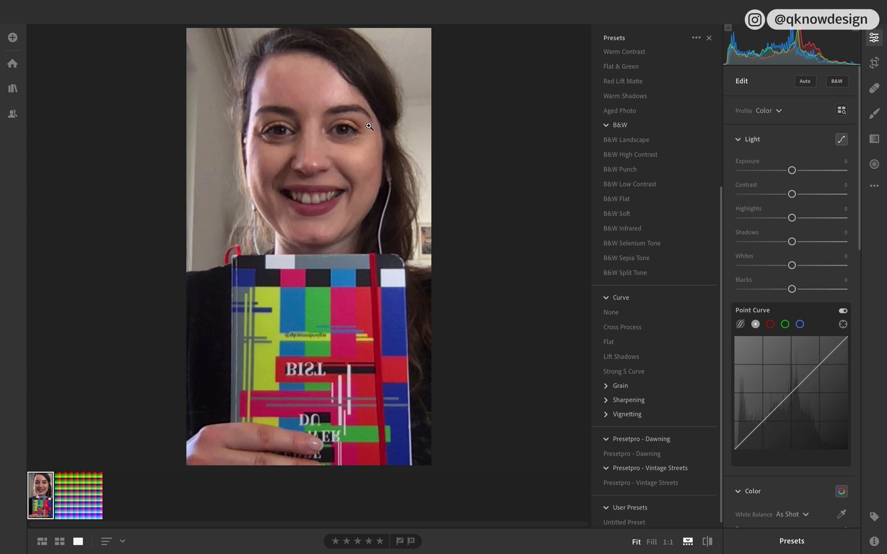
click(77, 516)
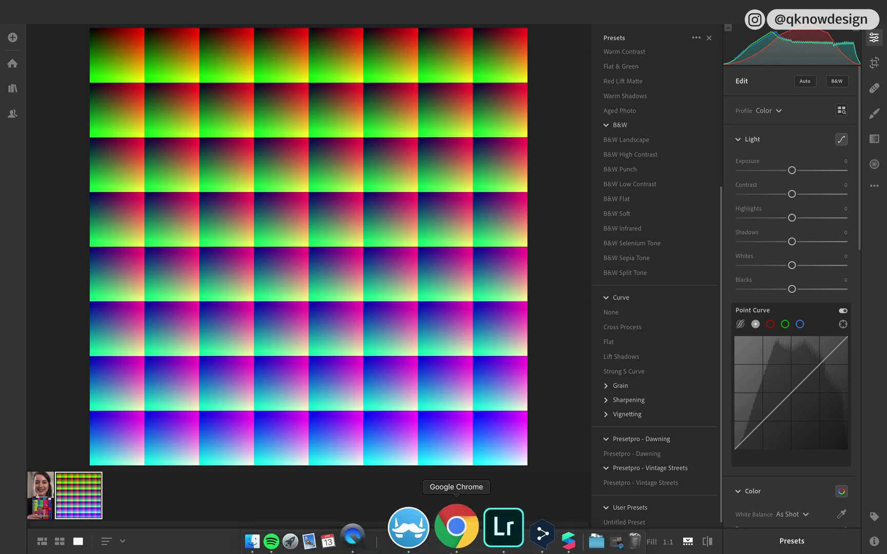
Switch back to Spark AR Studio and enable no compression for the neutral_lut texture.
click(516, 531)
click(332, 513)
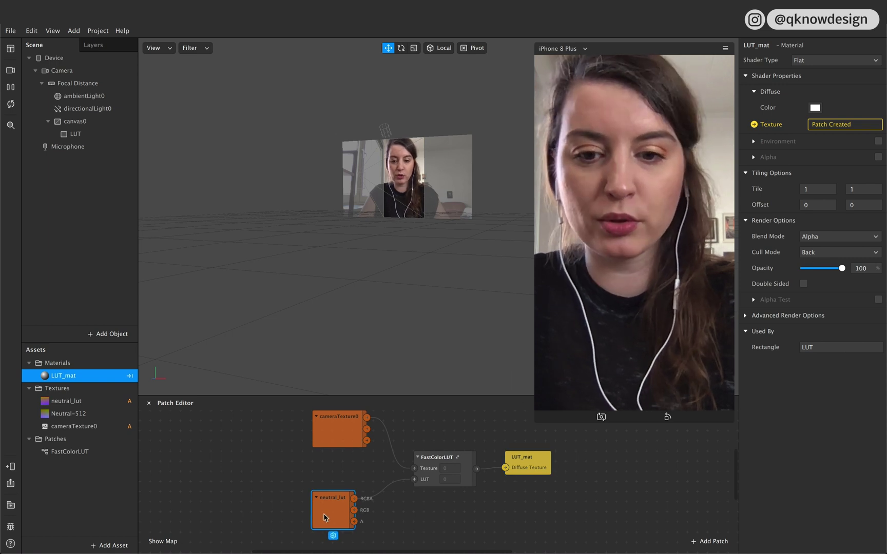
click(339, 433)
click(429, 466)
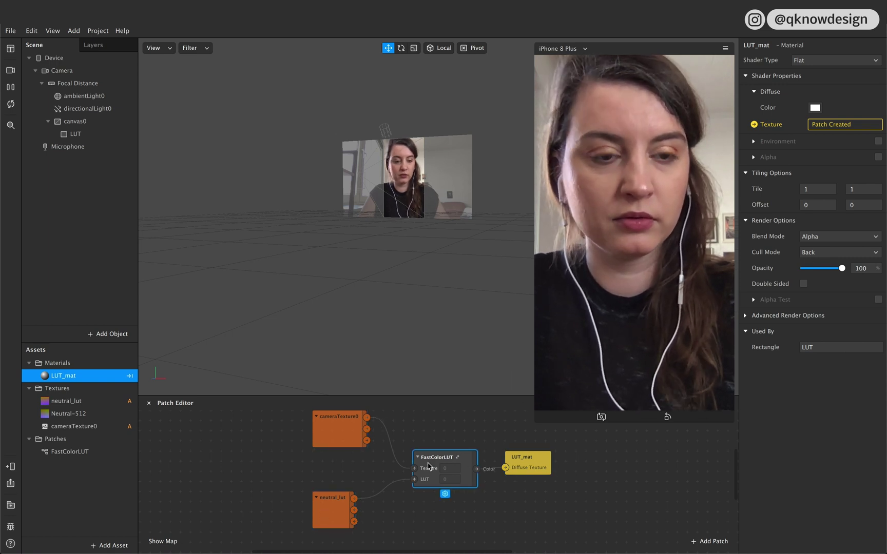
click(339, 512)
click(80, 404)
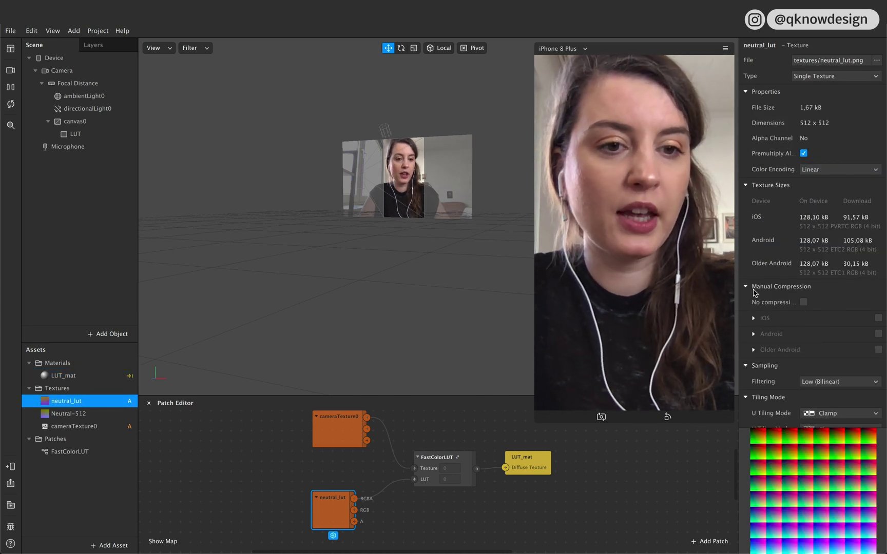
click(804, 303)
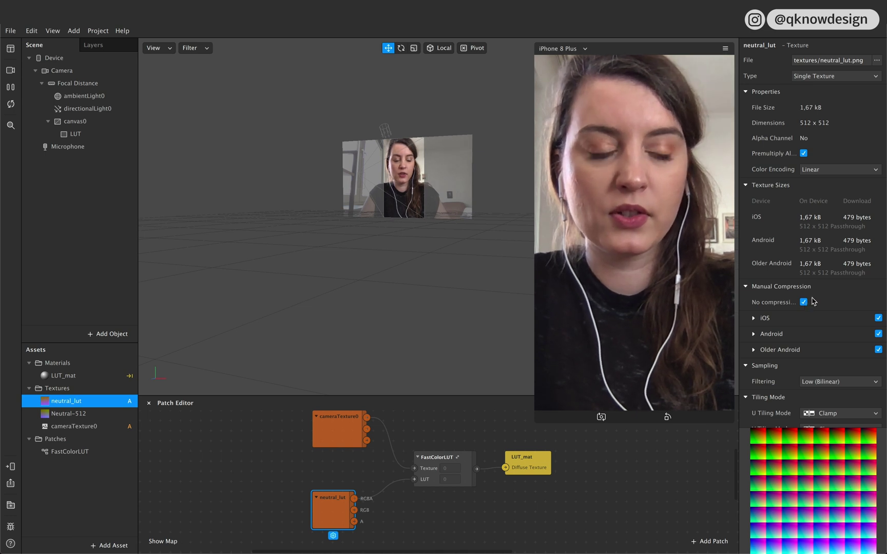
Set the sampling filtering of the neutral_lut texture to None.
click(825, 386)
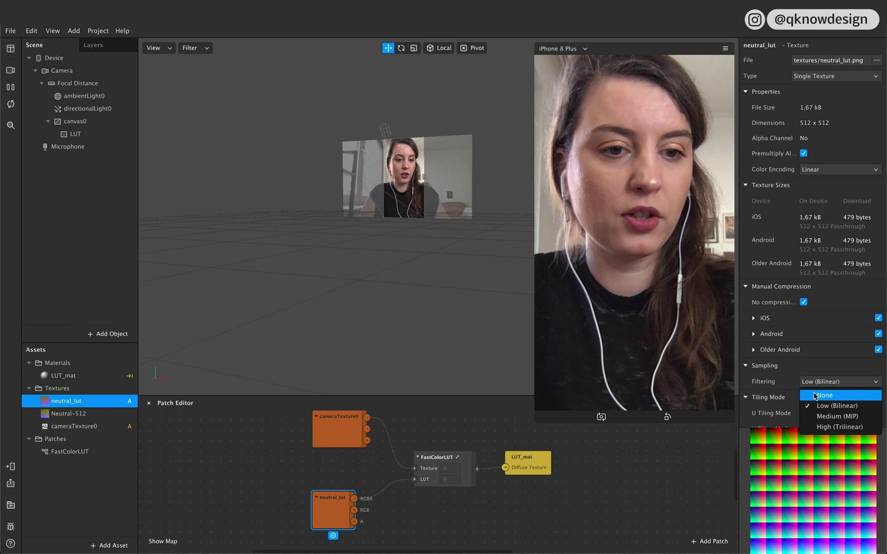
click(816, 395)
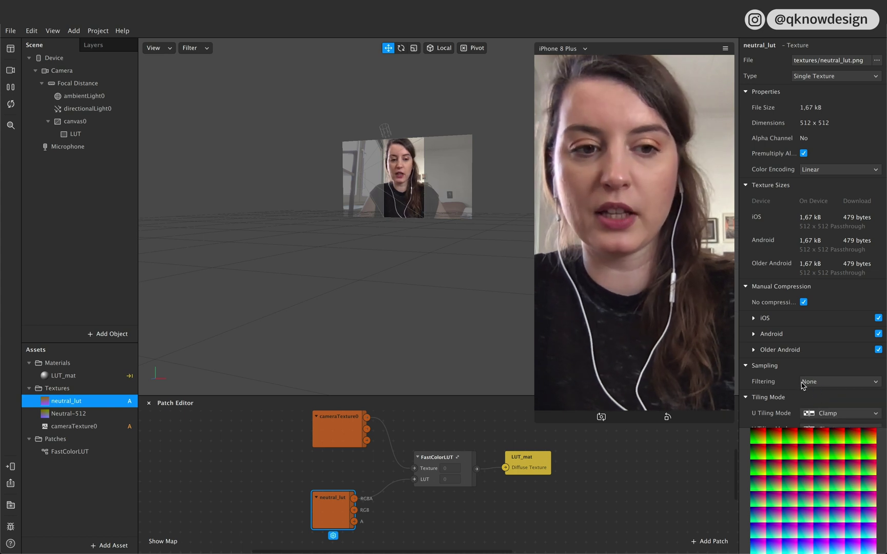
scroll(835, 392, down, 2)
scroll(836, 393, up, 2)
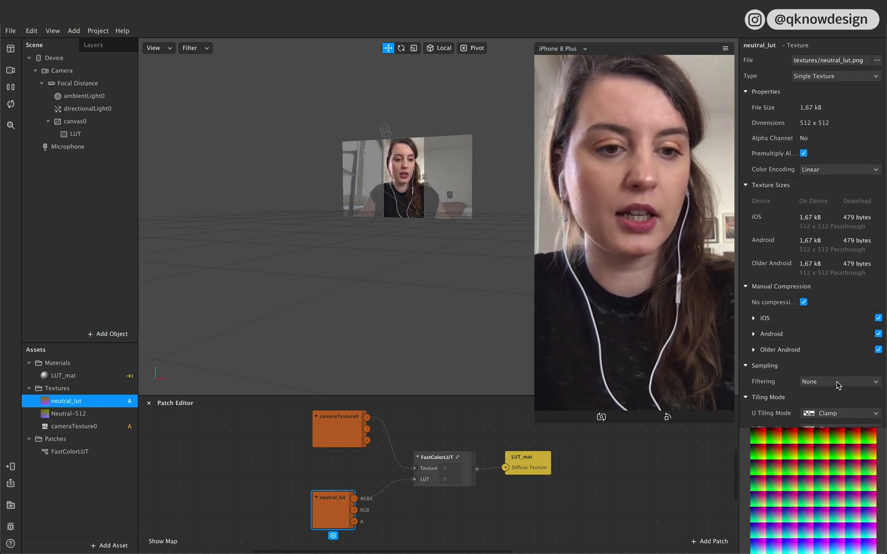
click(836, 381)
click(853, 375)
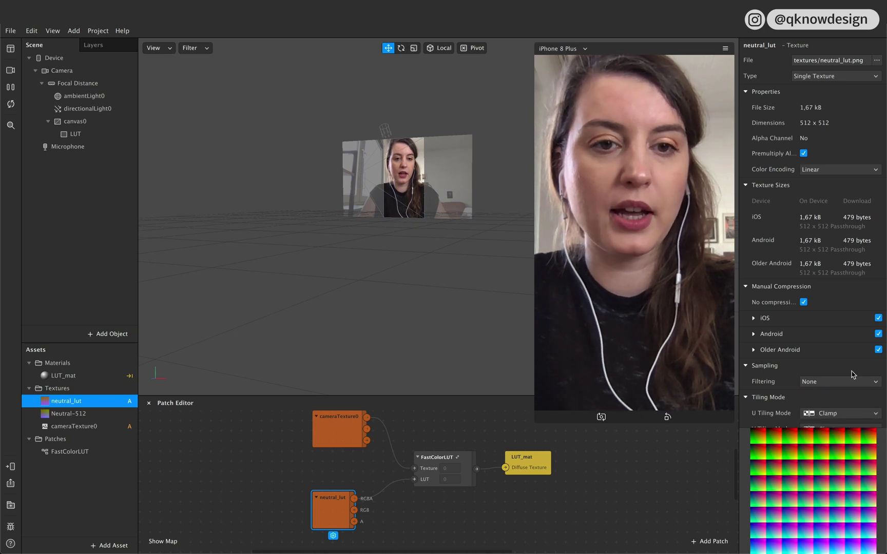
Try High (Trilinear) filtering on the neutral_lut texture and return it to None.
click(846, 381)
click(832, 427)
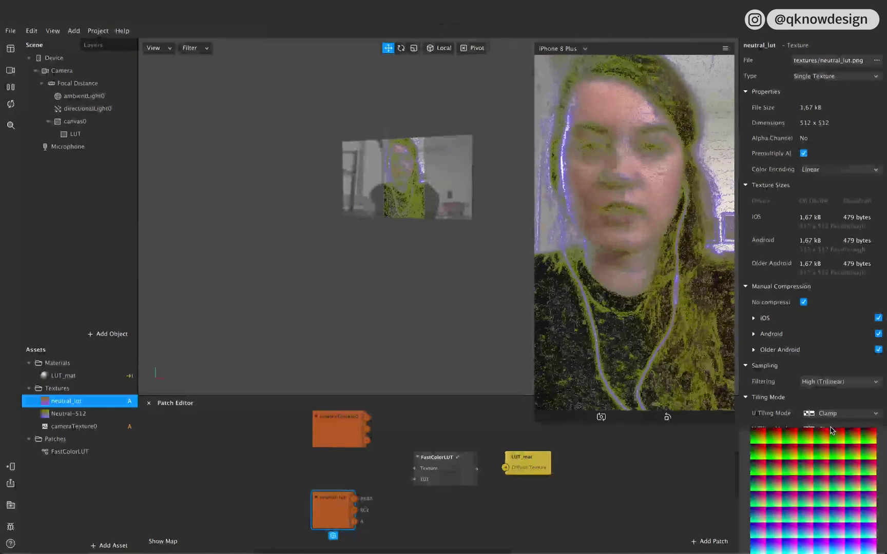
click(836, 381)
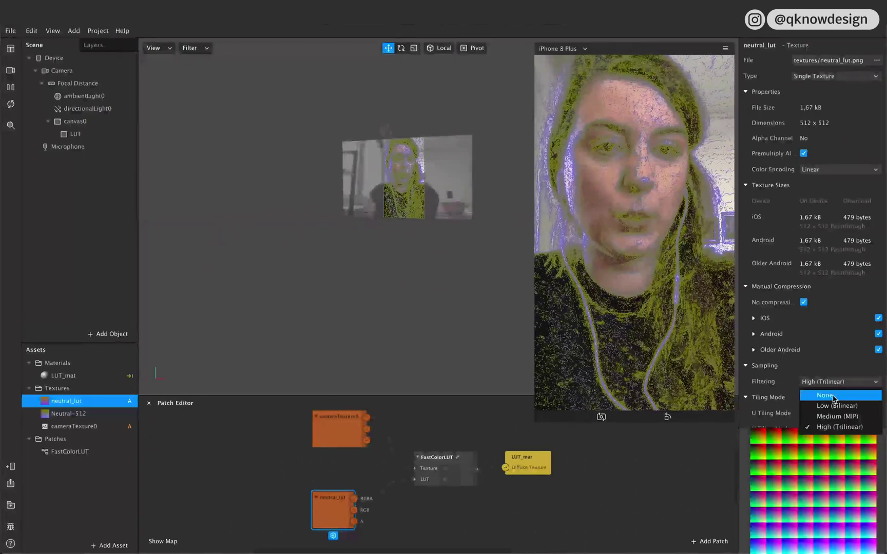
click(824, 394)
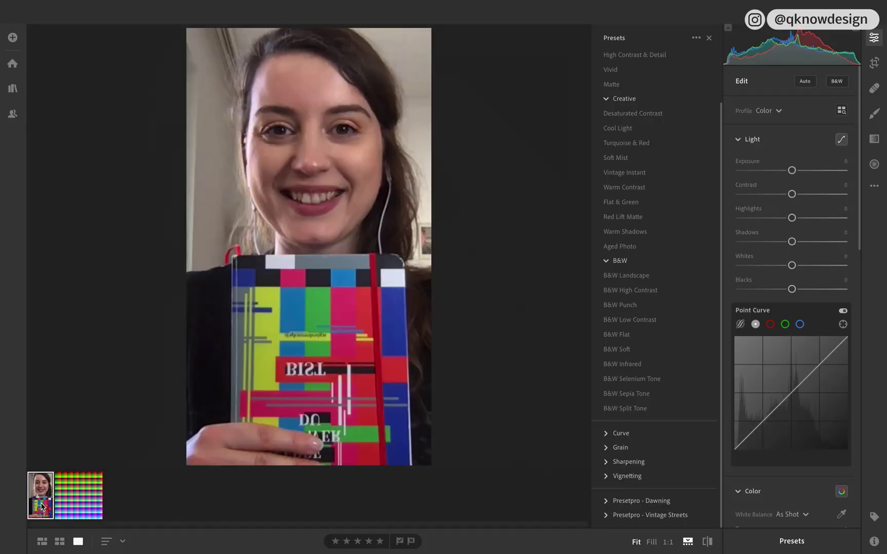
Apply the creative Cool Light preset to the screenshot photo.
click(617, 57)
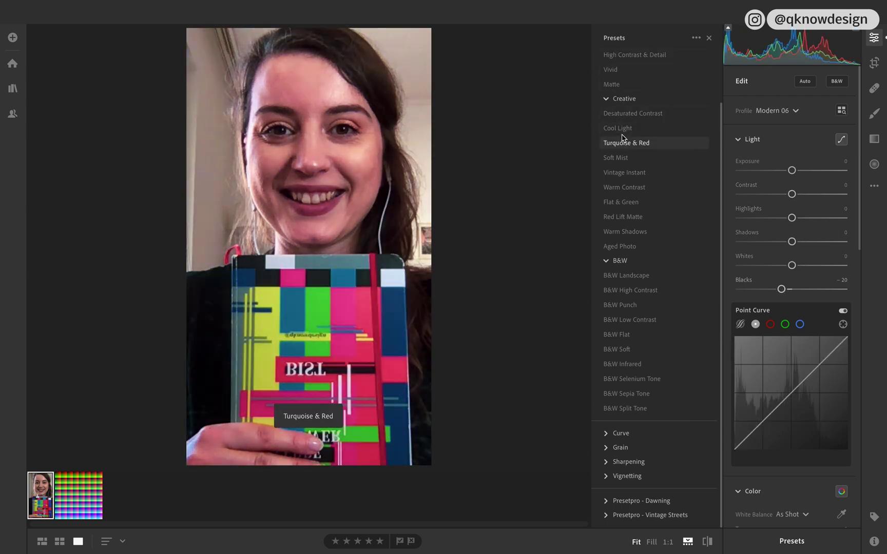
click(626, 133)
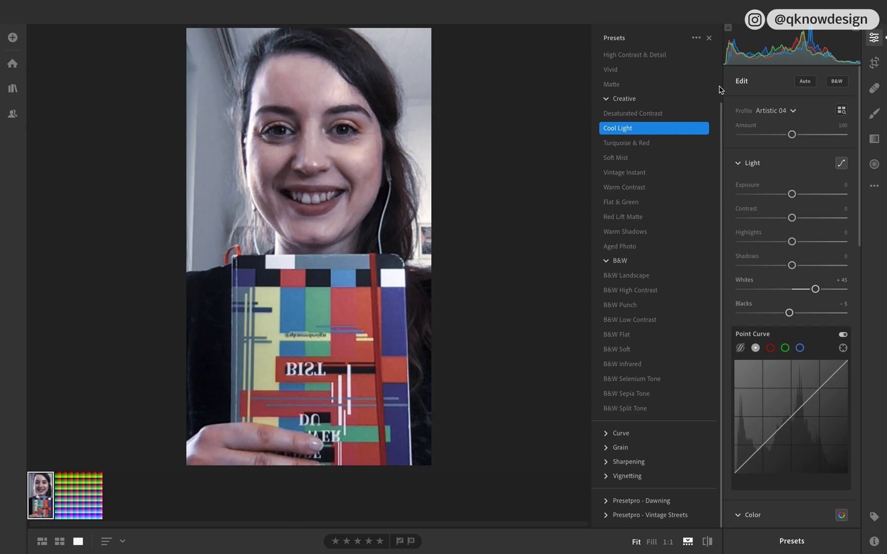
Start a new preset from the photo's current edits and name it CoolLight_LUT.
click(696, 37)
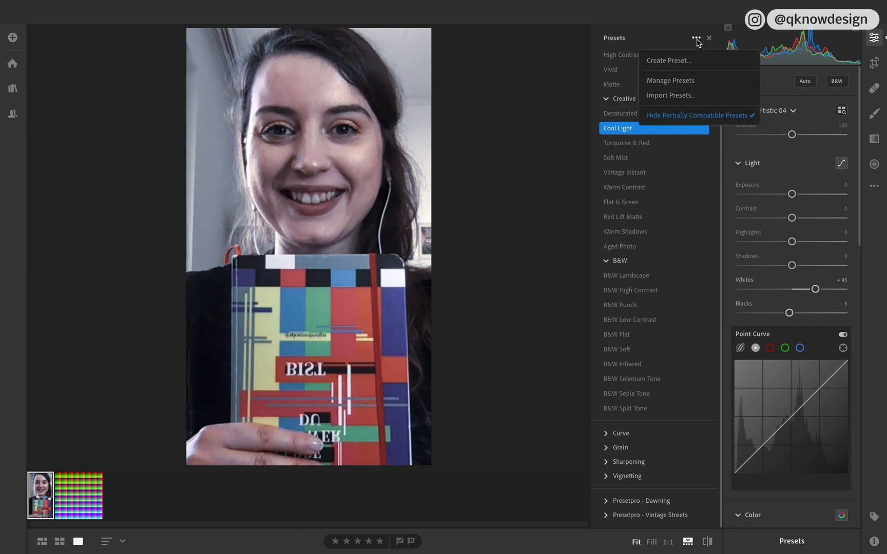
click(668, 61)
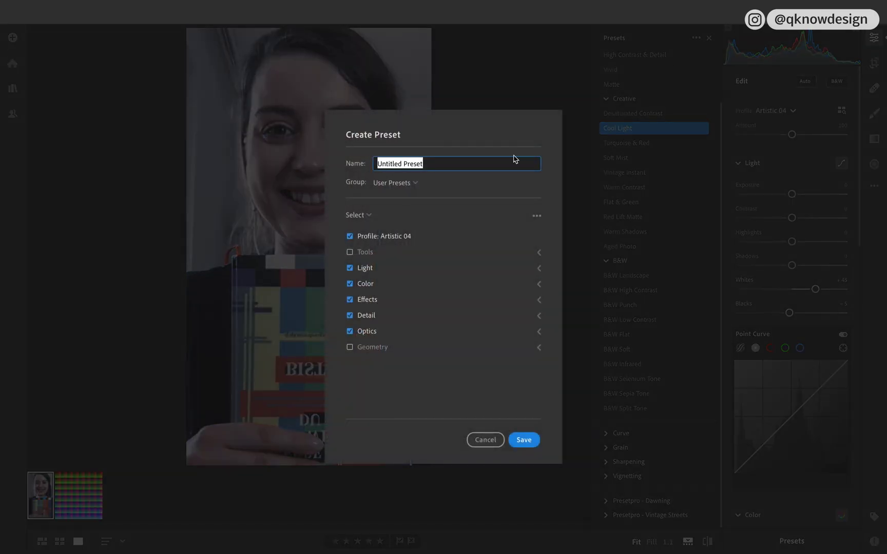
text(CoolLight_)
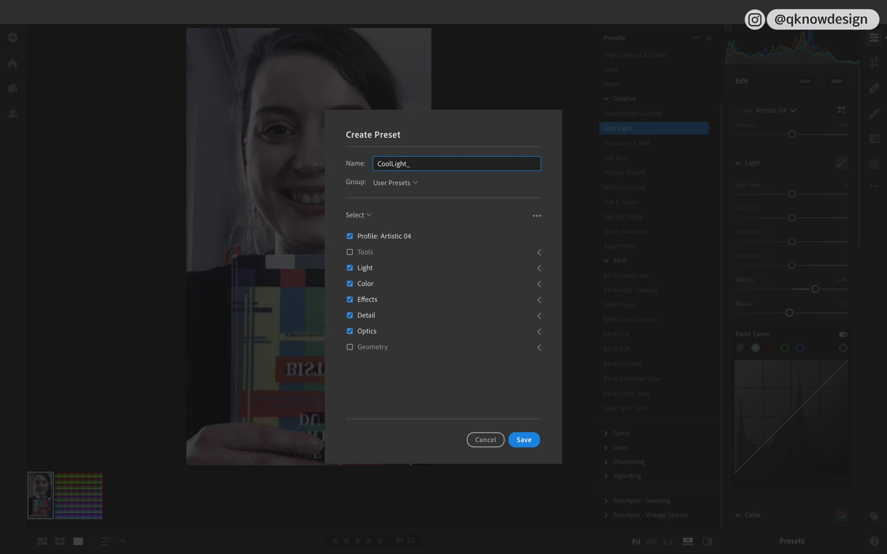
key(shift+Left)
key(shift+Left)
text(U)
Exclude the Effects, Detail and Optics settings from the CoolLight_LUT preset.
click(453, 391)
click(350, 315)
click(350, 332)
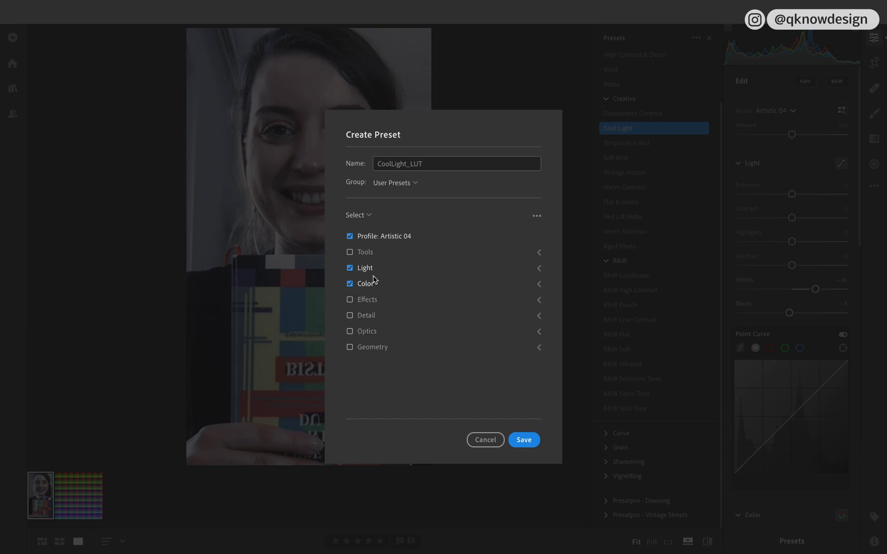
Exclude Exposure from the Light settings saved in the preset.
click(539, 268)
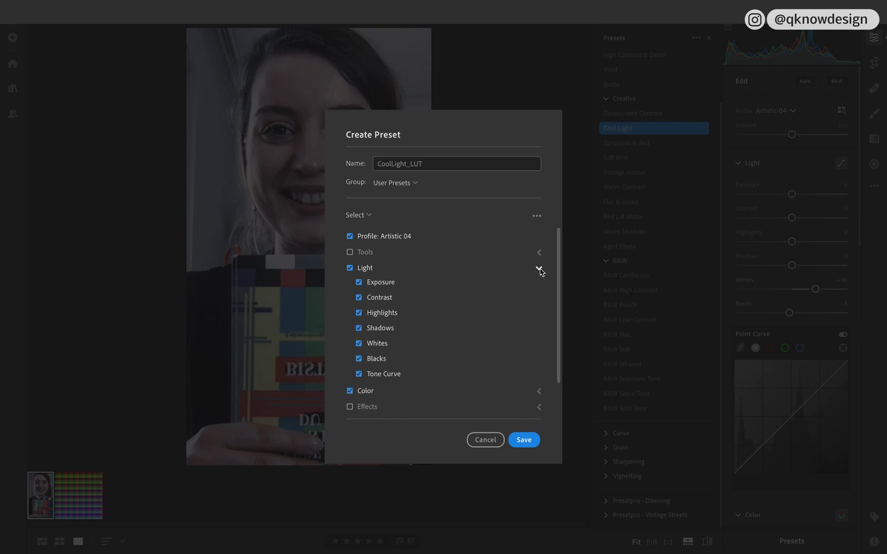
click(358, 282)
click(539, 268)
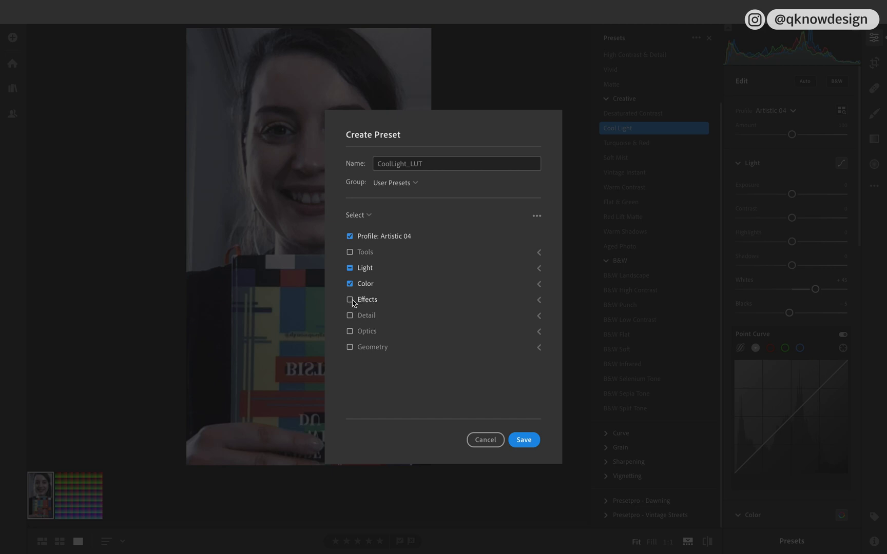
Check the individual Effects options for the CoolLight_LUT preset, leave them all excluded, and save the preset.
click(539, 300)
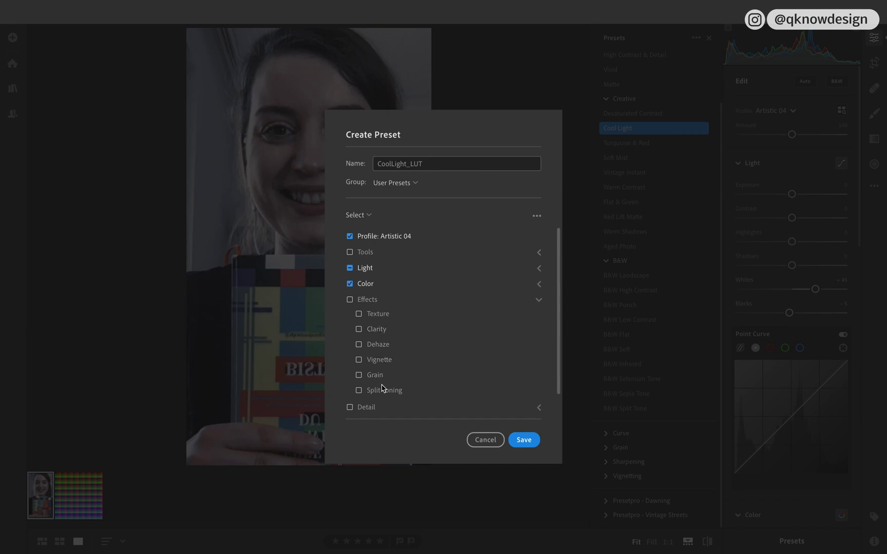
click(539, 301)
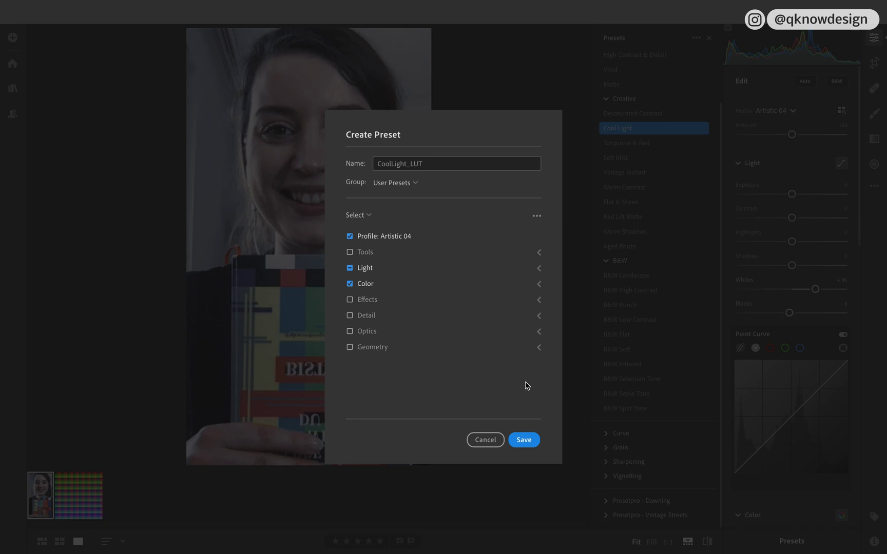
click(524, 441)
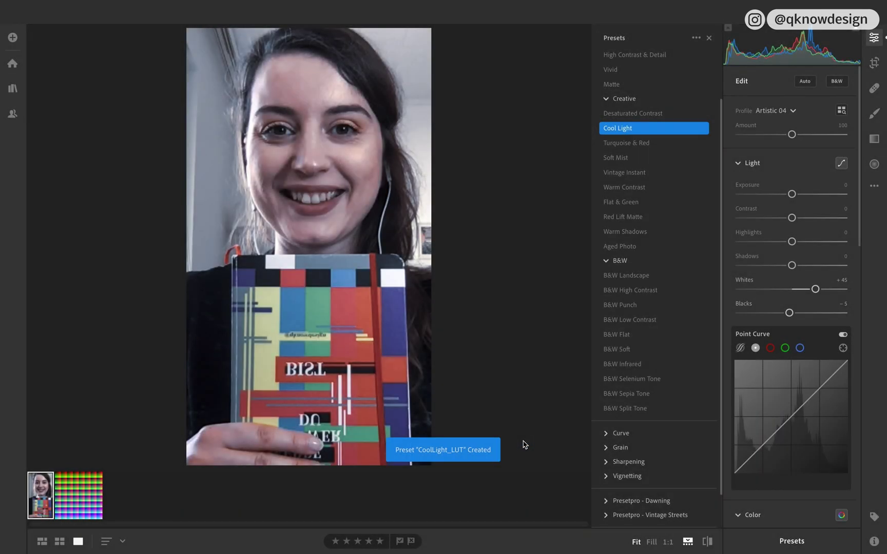
Apply the CoolLight_LUT user preset to the neutral LUT image.
scroll(694, 459, down, 2)
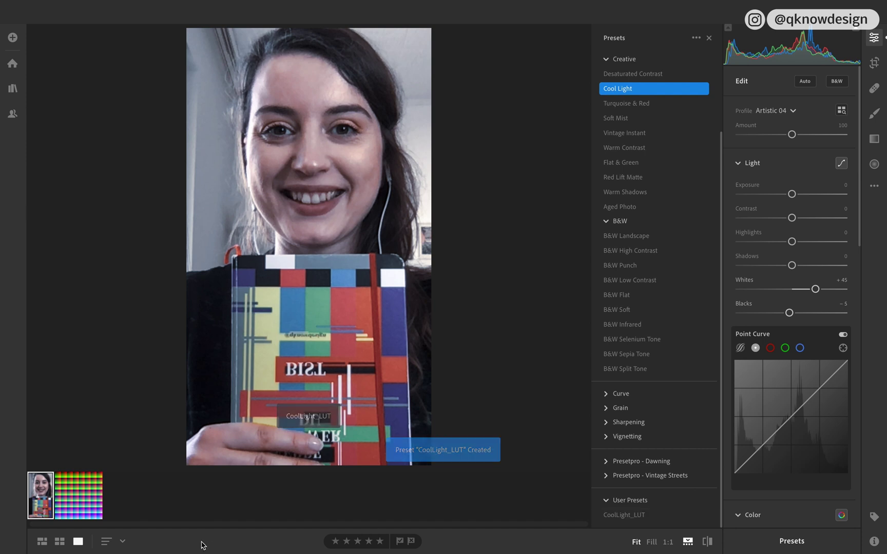
click(99, 511)
click(620, 516)
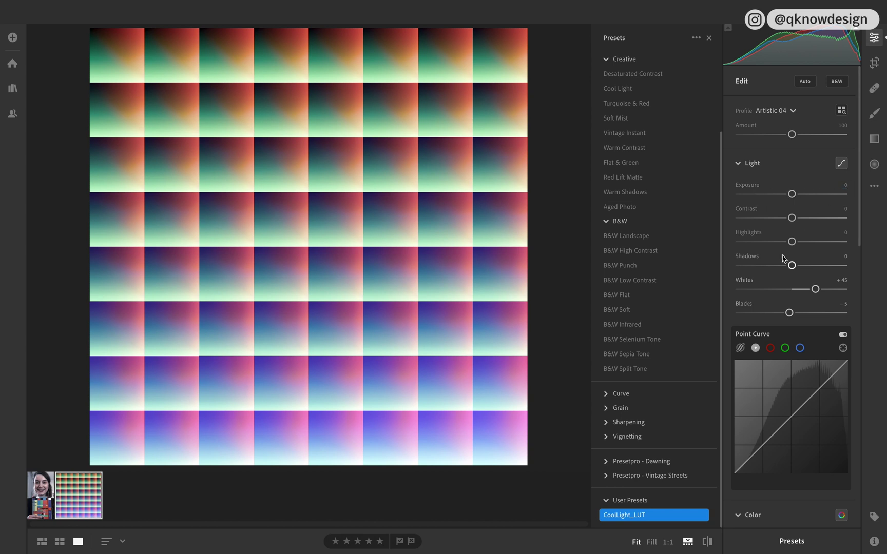
Compare the Light, Effects and Detail settings of the graded LUT image with those of the screenshot photo.
scroll(836, 260, down, 3)
scroll(836, 260, down, 15)
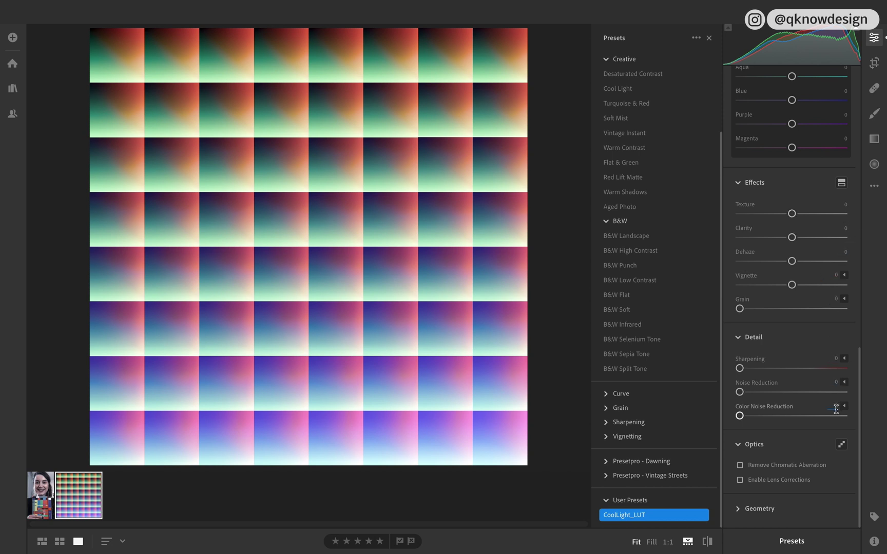
click(32, 511)
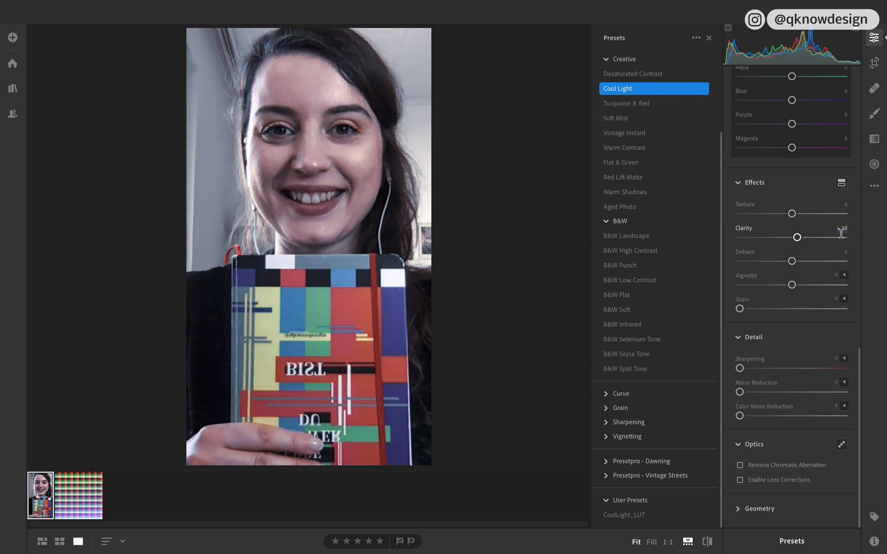
scroll(840, 233, up, 15)
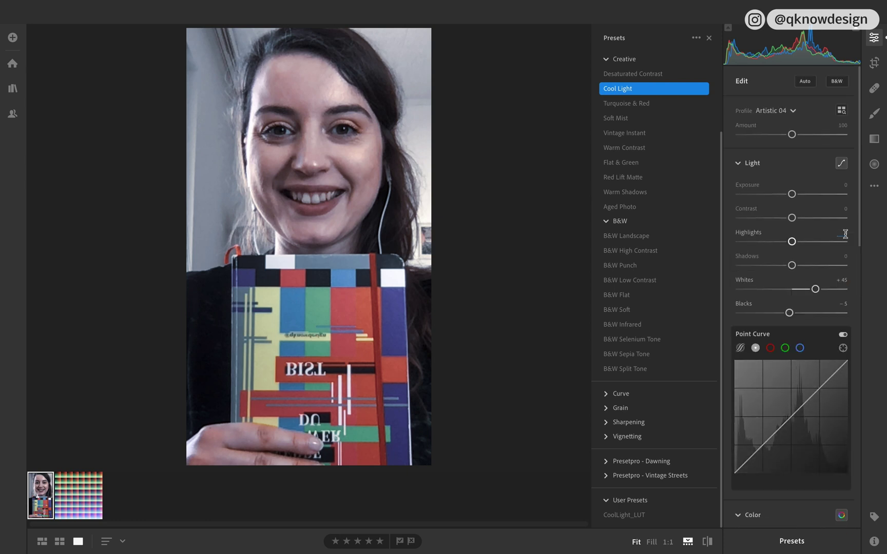
scroll(844, 231, down, 15)
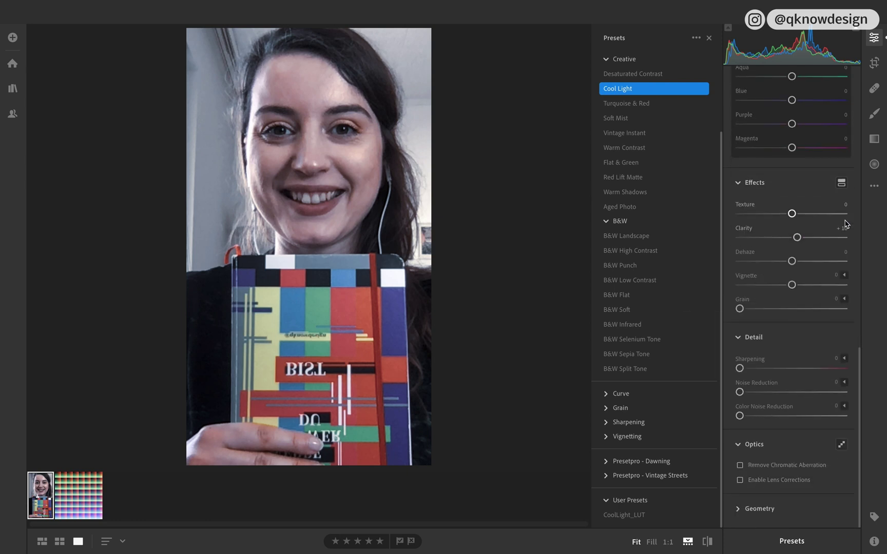
click(83, 502)
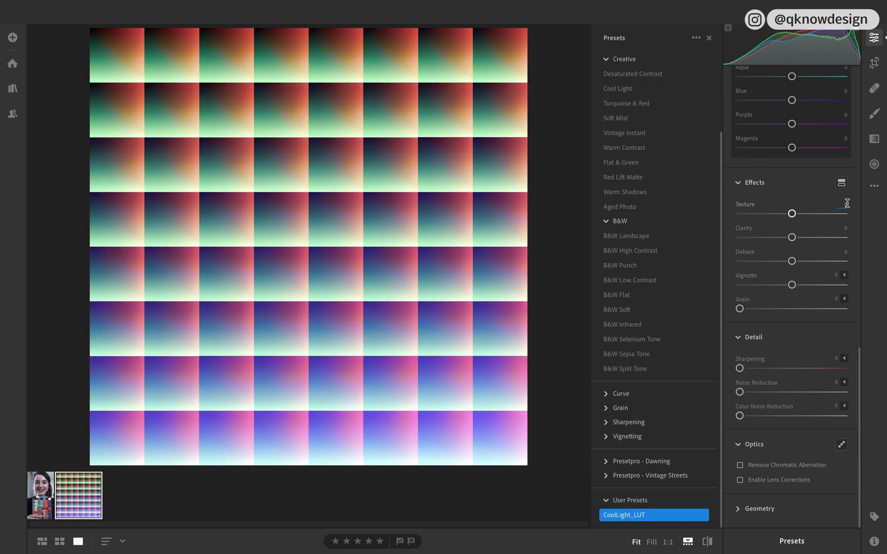
scroll(841, 231, up, 15)
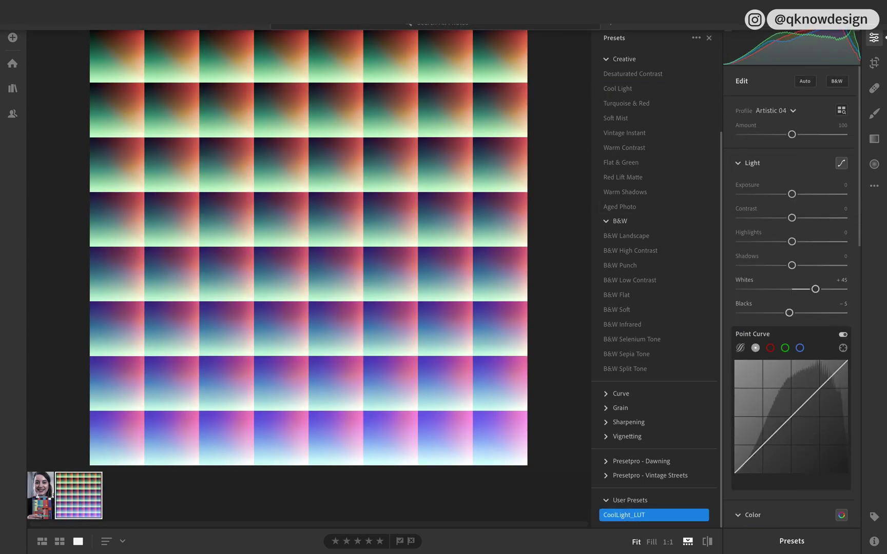
Open the custom export settings for the graded LUT image and review the file types, keeping JPG.
click(827, 28)
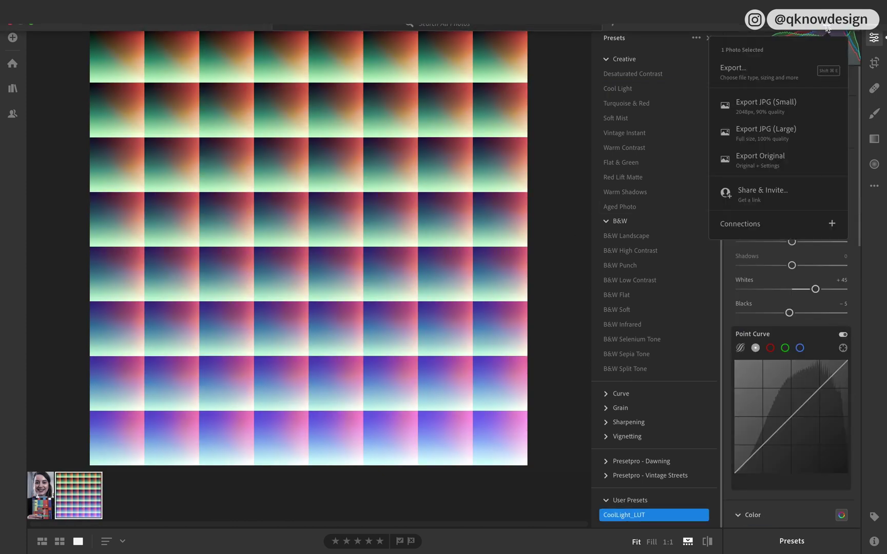
click(798, 76)
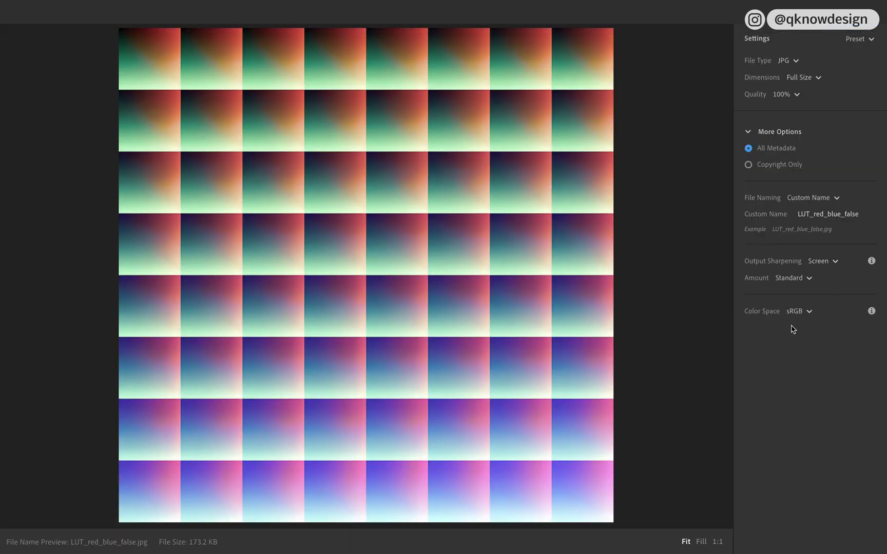
click(795, 62)
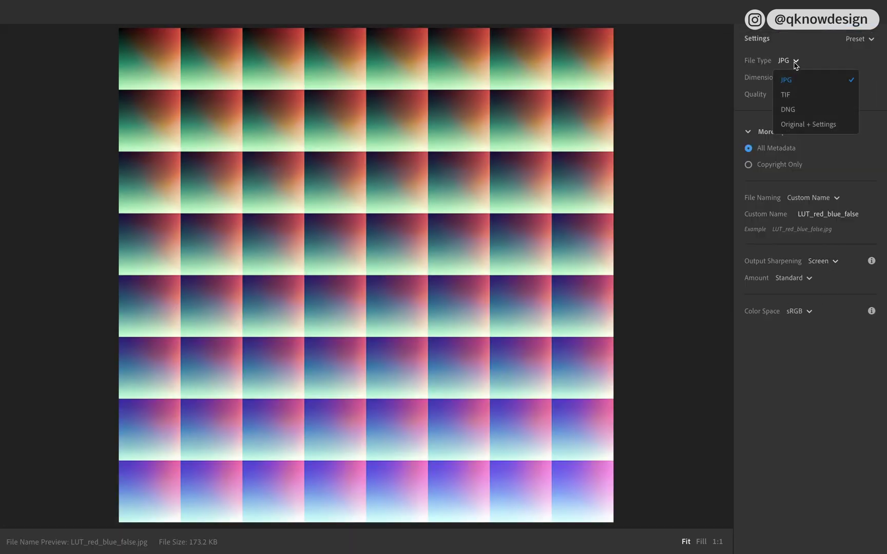
click(816, 52)
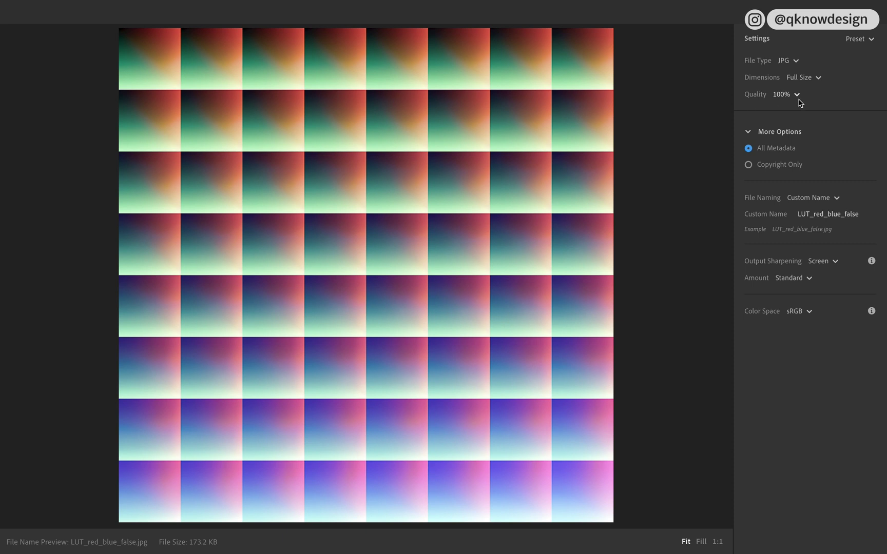
Replace the custom export file name with CoolLight_LUT.
click(826, 215)
drag(862, 215, 792, 215)
key(BackSpace)
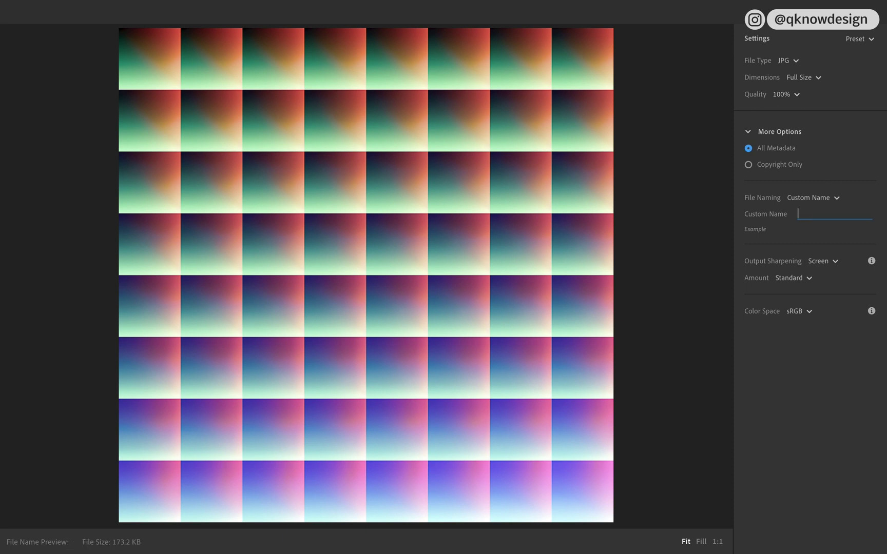
text(CoolLight_)
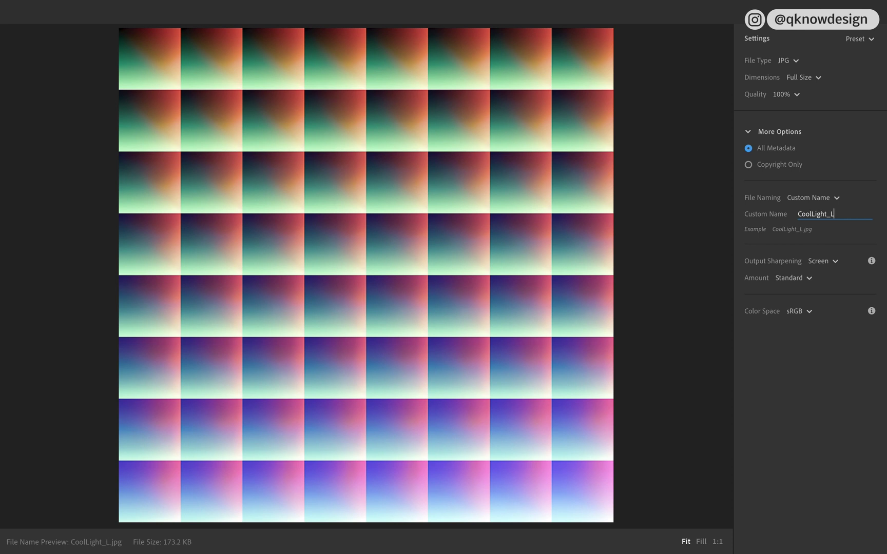
text(LUT)
key(Return)
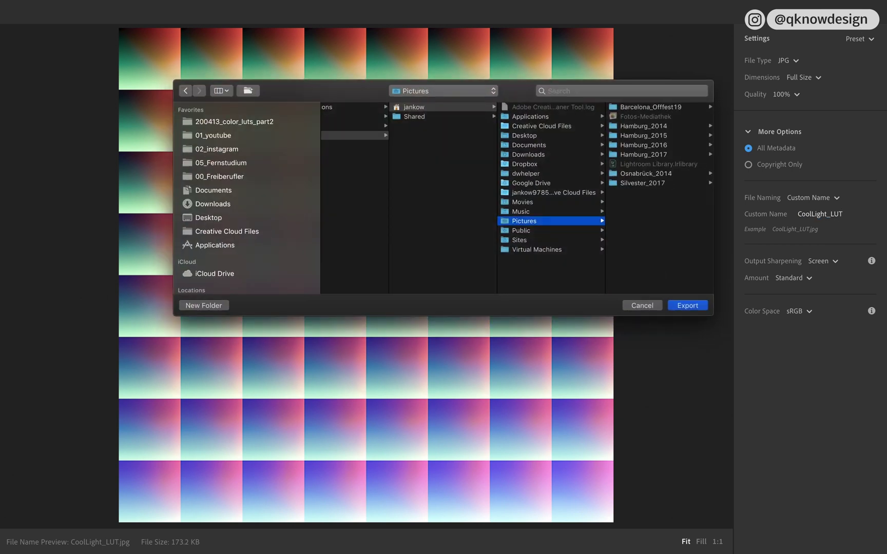
Export the graded LUT image into the material folder of 200413_color_luts_part2.
click(284, 124)
click(352, 126)
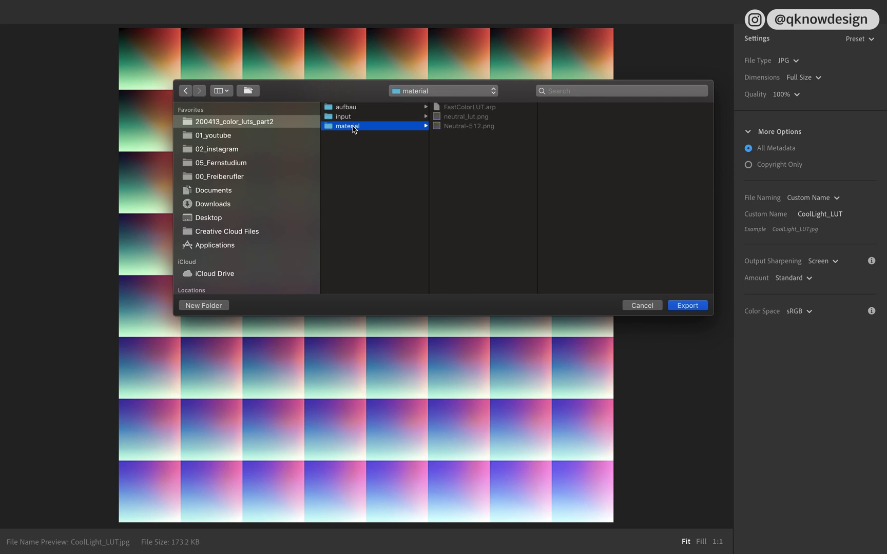
click(688, 306)
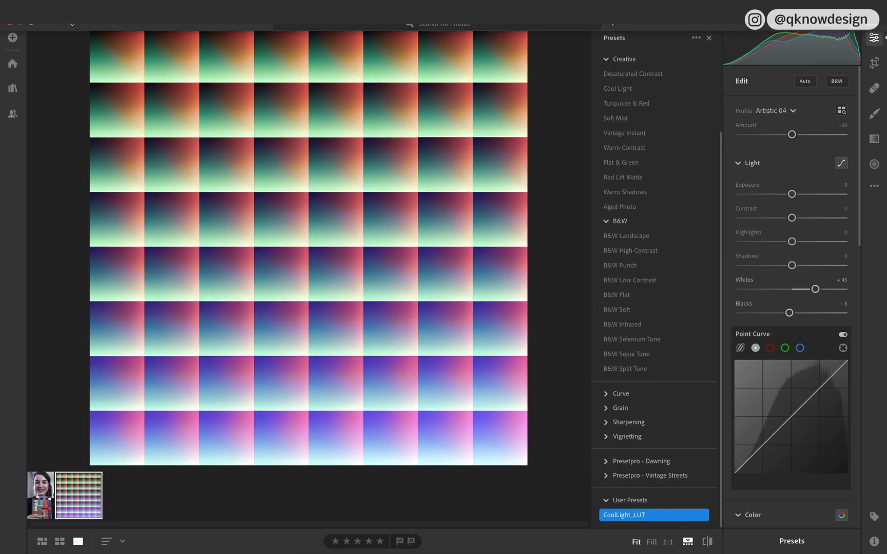
Take Lightroom out of full screen and set the screenshot photo's Clarity to 0.
click(33, 24)
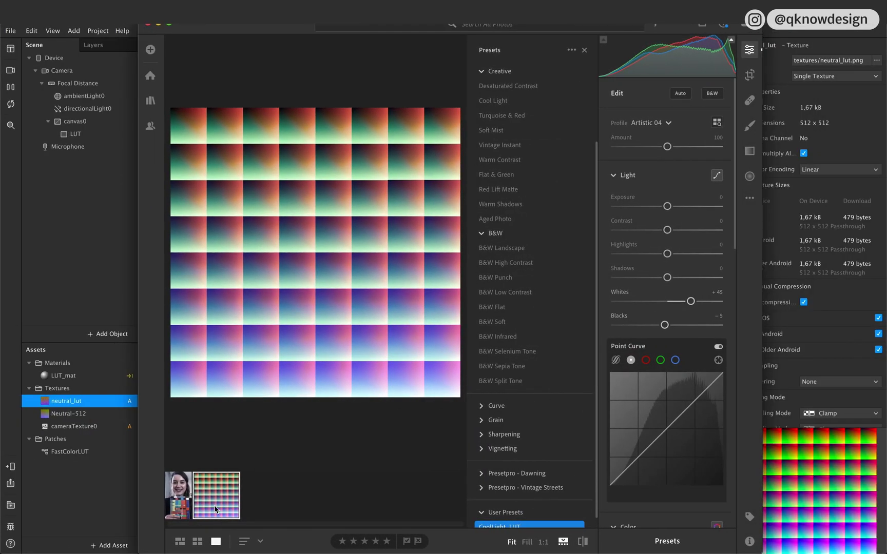
click(181, 508)
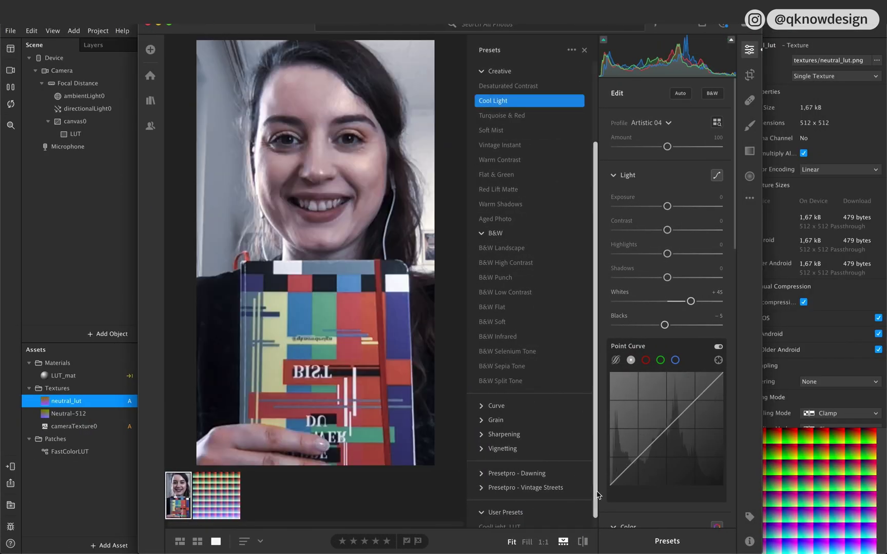
scroll(675, 501, down, 4)
scroll(675, 501, down, 10)
click(718, 227)
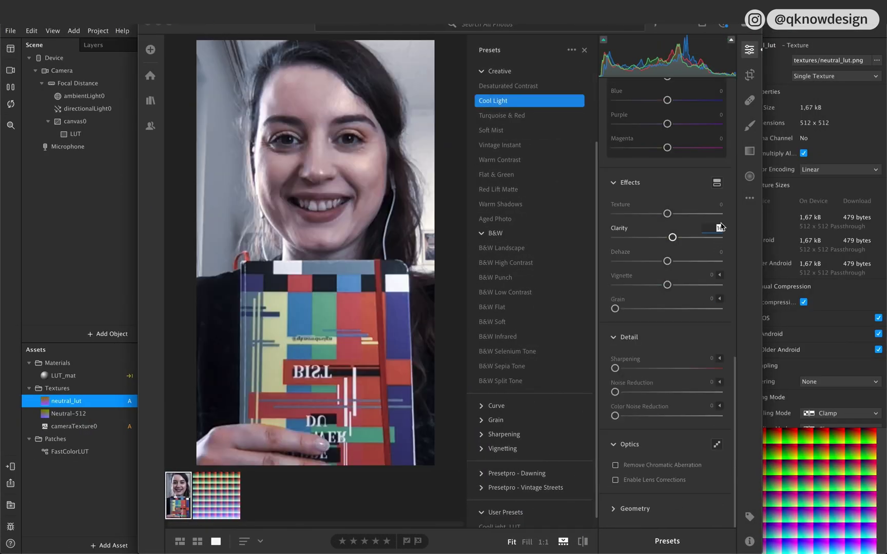
text(0)
key(Return)
scroll(735, 287, up, 5)
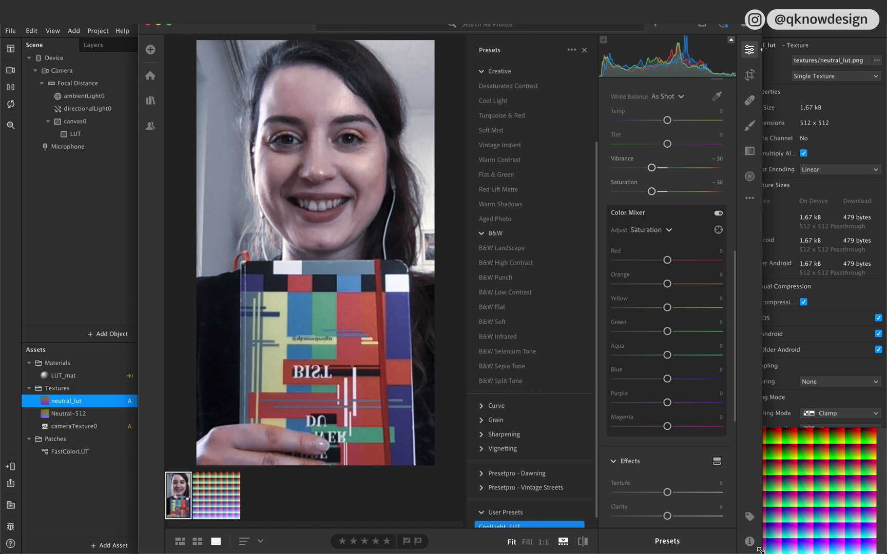
Switch to Spark AR Studio and import CoolLight_LUT.jpg from the material folder as a texture.
click(159, 27)
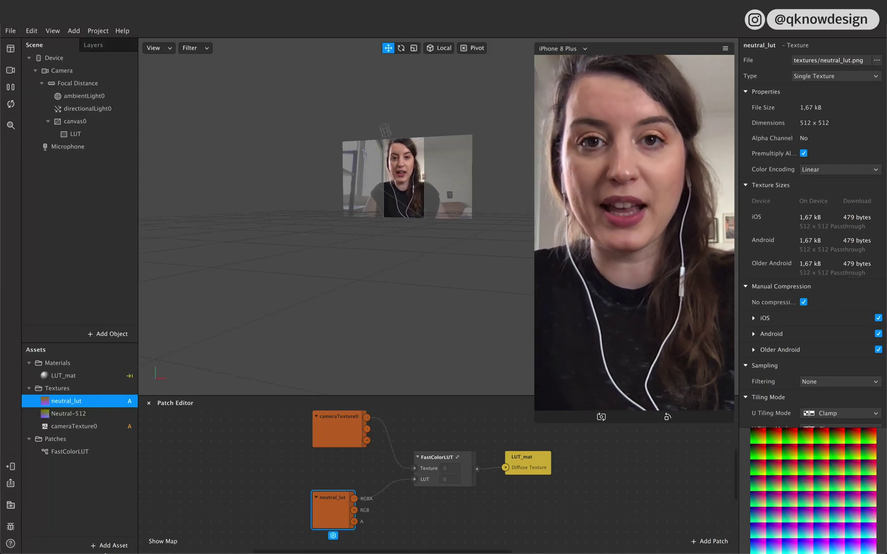
click(122, 524)
click(114, 545)
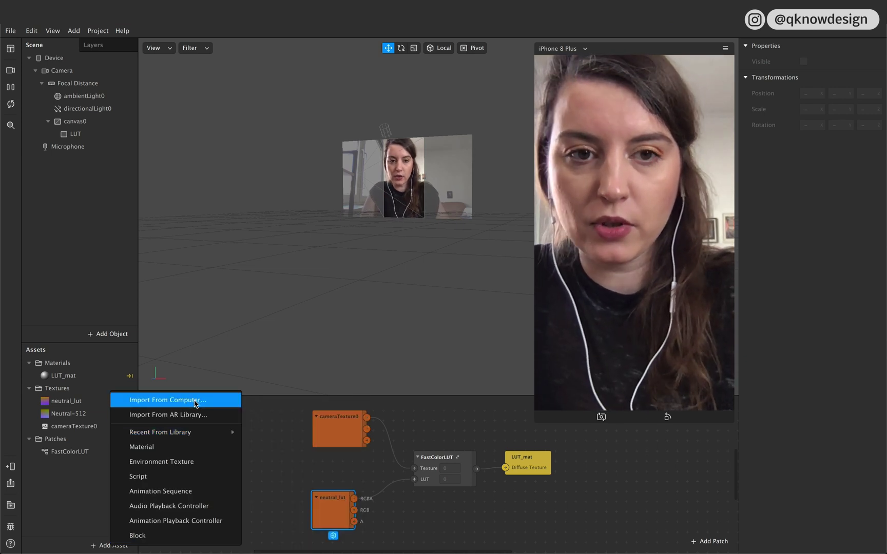
click(194, 404)
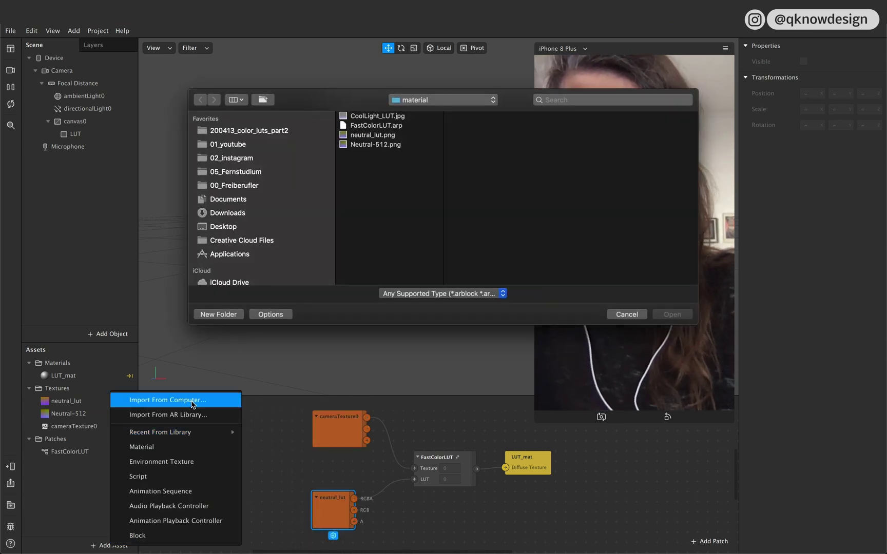
click(378, 135)
key(Up)
key(Up)
key(Escape)
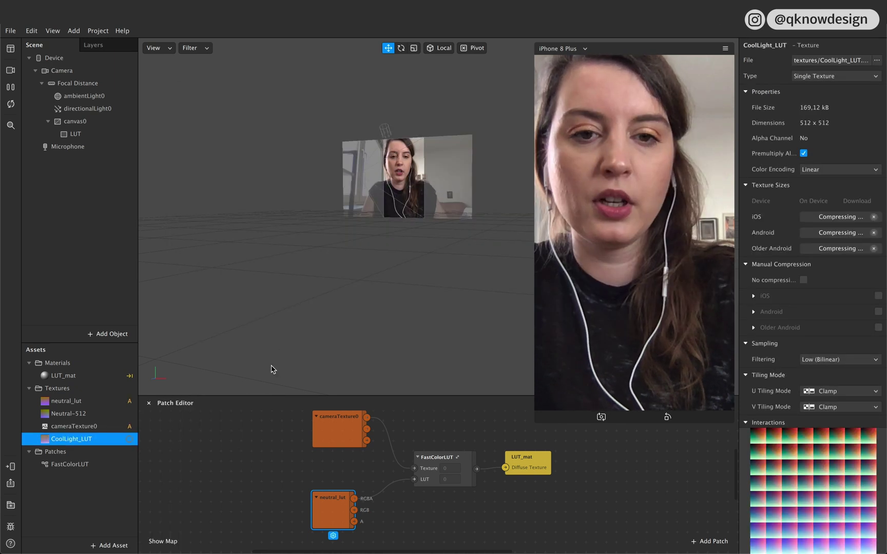
Enable no compression for the CoolLight_LUT texture and set its filtering to None.
drag(65, 445, 108, 445)
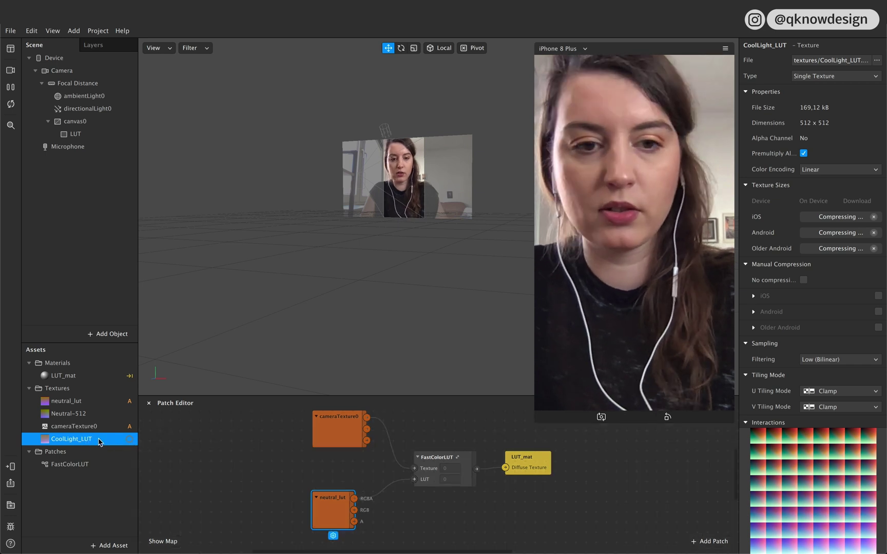
click(804, 288)
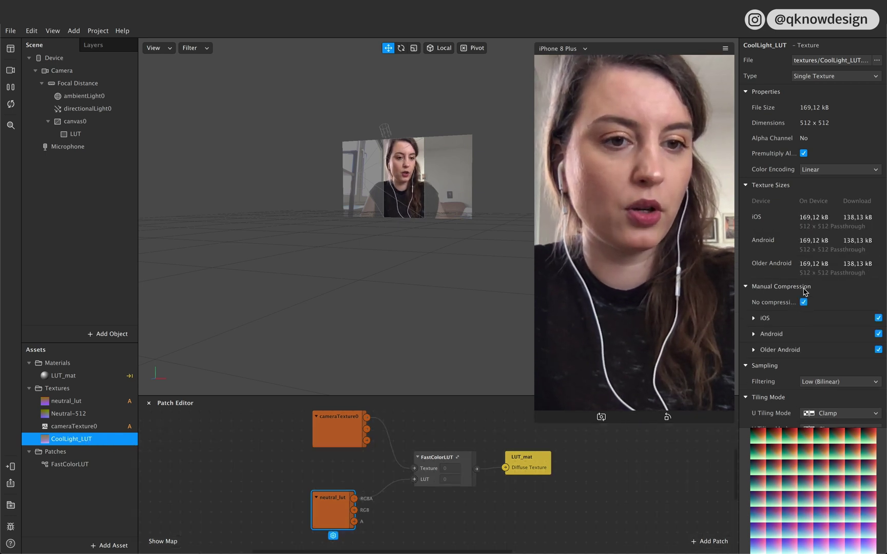
scroll(838, 352, down, 2)
click(834, 326)
click(831, 338)
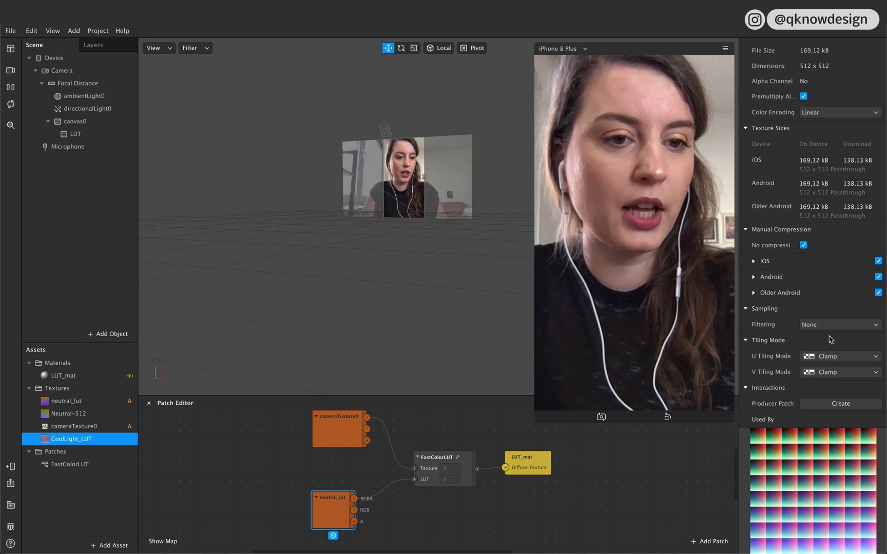
Connect a CoolLight_LUT texture patch to FastColorLUT's LUT input and delete the neutral_lut patch.
drag(90, 447, 416, 482)
click(345, 525)
key(Delete)
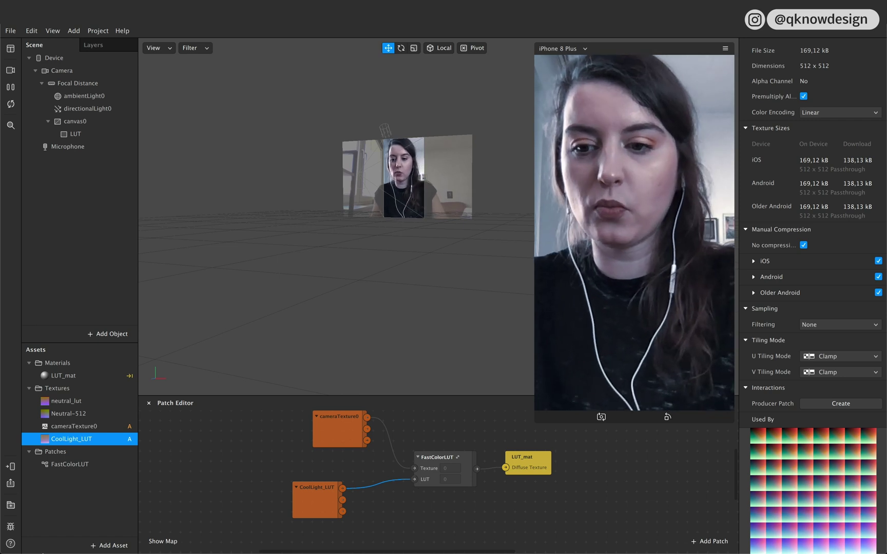
Shrink the Spark AR Studio window and place the Lightroom photo beside its camera preview to compare the grading.
drag(2, 553, 422, 483)
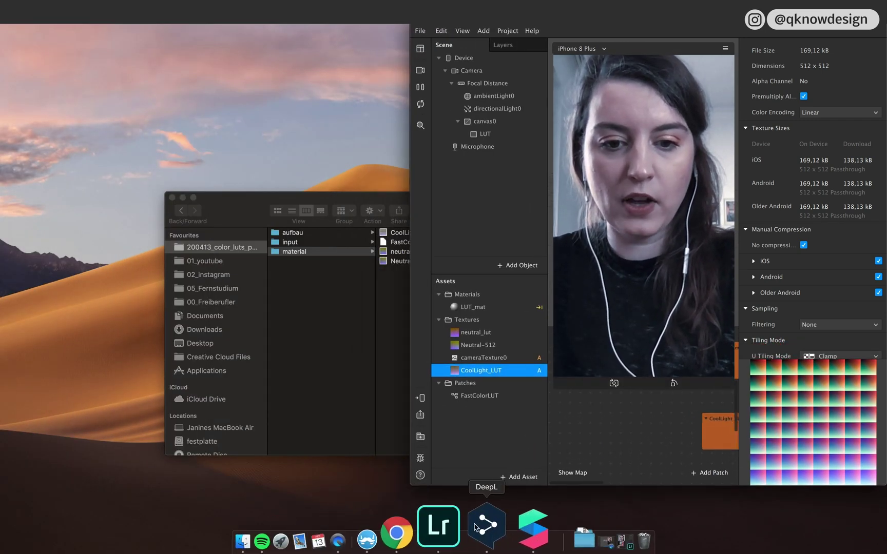
click(467, 527)
drag(760, 34, 573, 43)
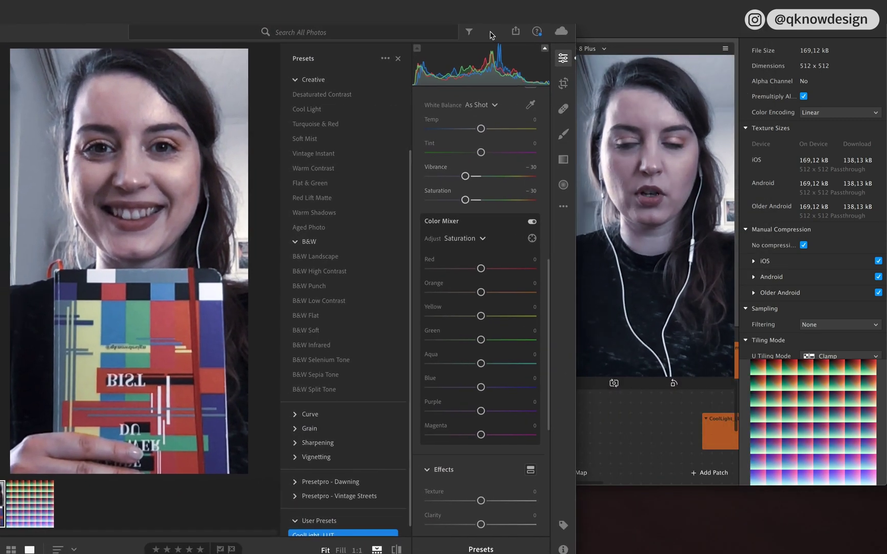
drag(576, 518, 462, 518)
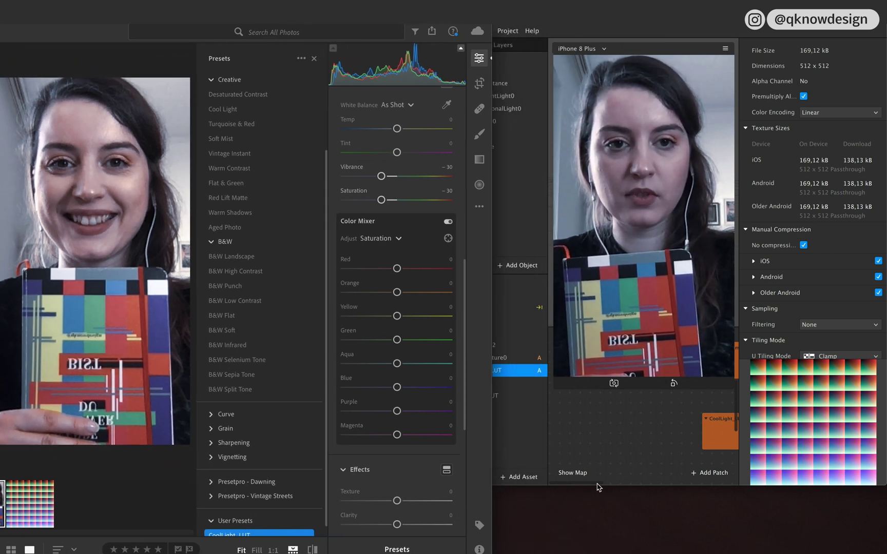
Reposition the Lightroom window and close its presets to compare the whole photo with the Spark AR camera preview.
drag(103, 42, 152, 29)
click(386, 51)
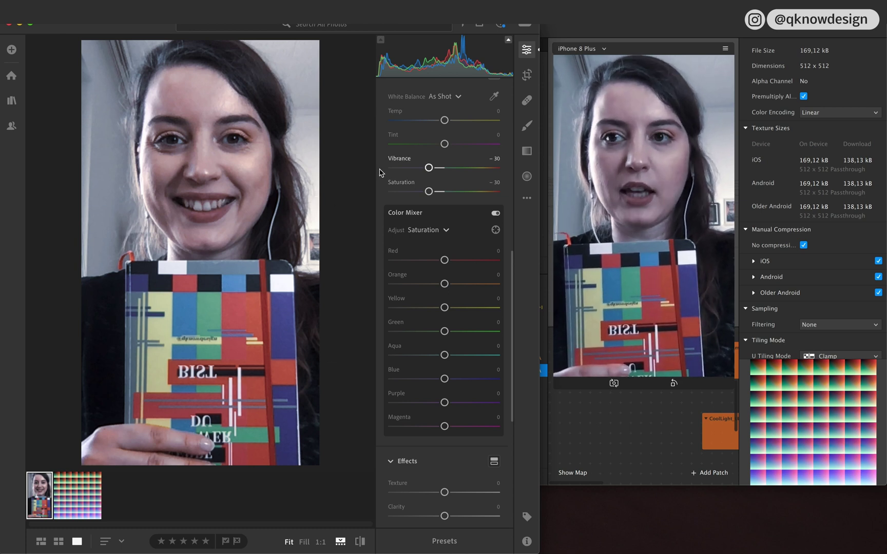
Clear the desktop by hiding Lightroom and Spark AR Studio and minimizing the Finder window.
key(super+h)
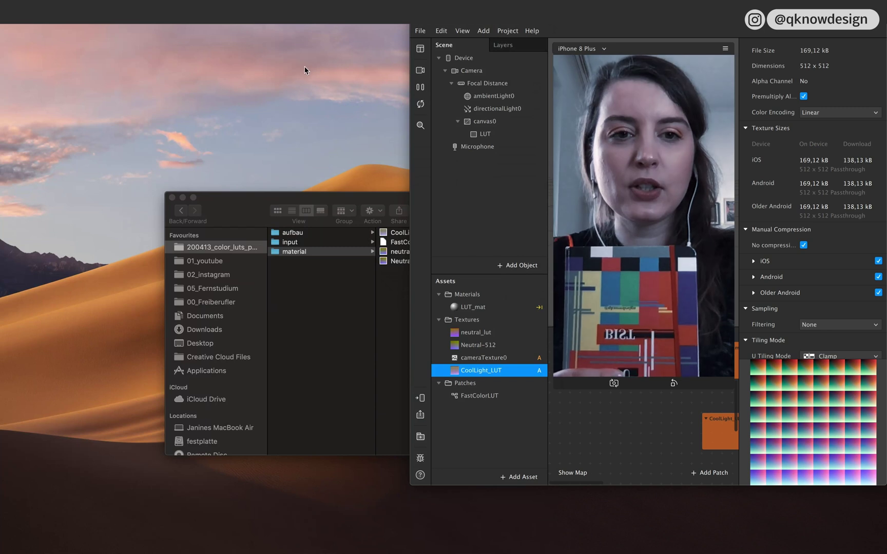
key(super+h)
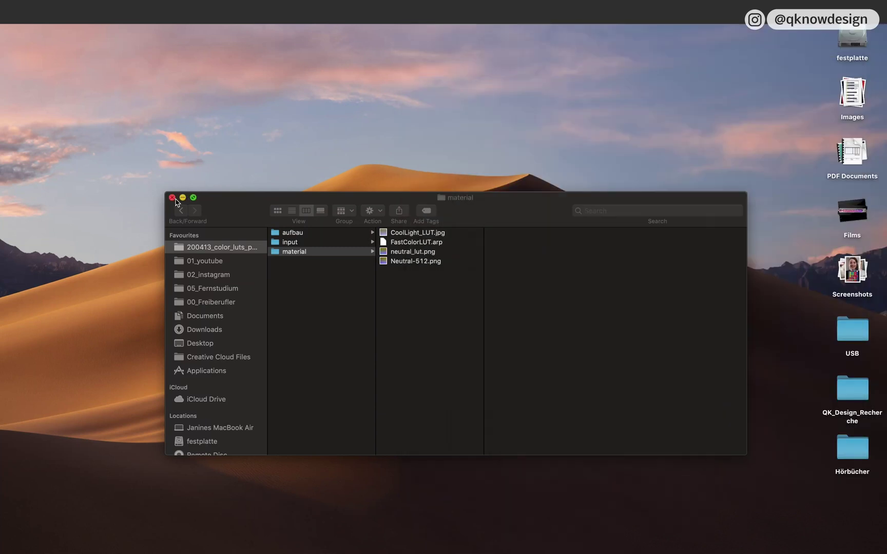
click(183, 197)
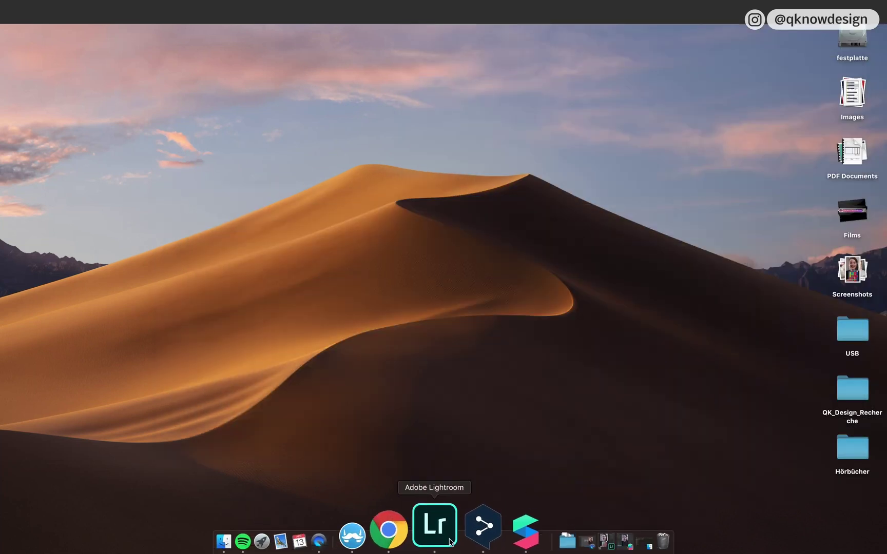
Switch back to Lightroom, enlarge it to full screen and open the LUT image for editing.
click(451, 539)
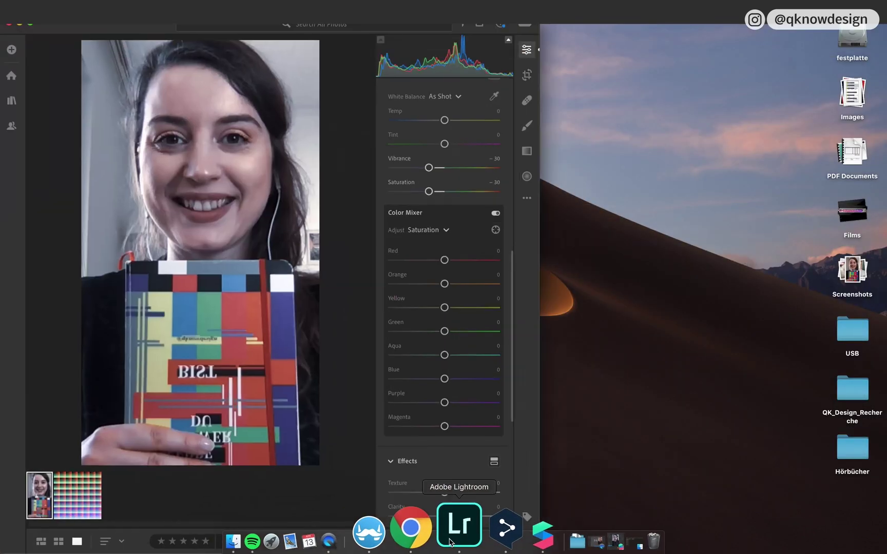
click(32, 25)
click(75, 516)
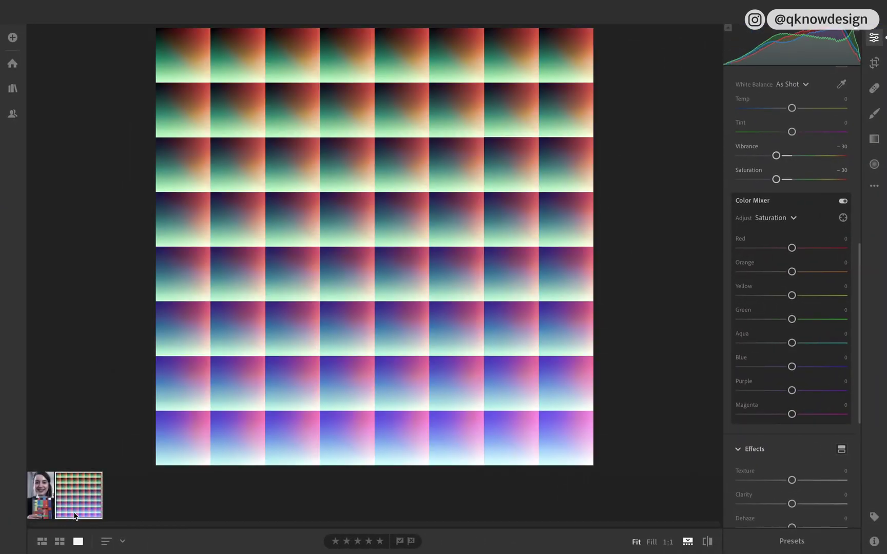
Set the LUT image's Whites to +100, Shadows to -100, Highlights to +100 and Contrast to +100.
scroll(825, 469, up, 10)
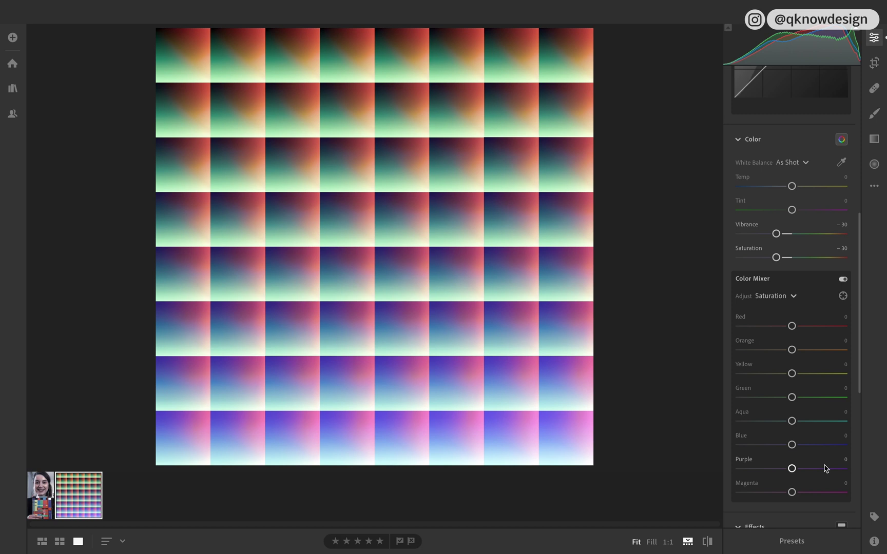
scroll(824, 469, down, 15)
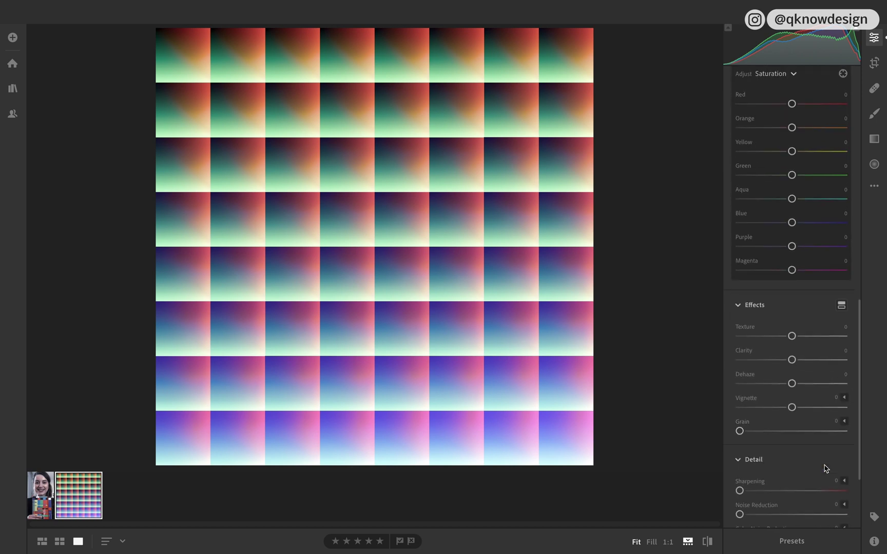
scroll(821, 264, up, 15)
drag(816, 260, 878, 264)
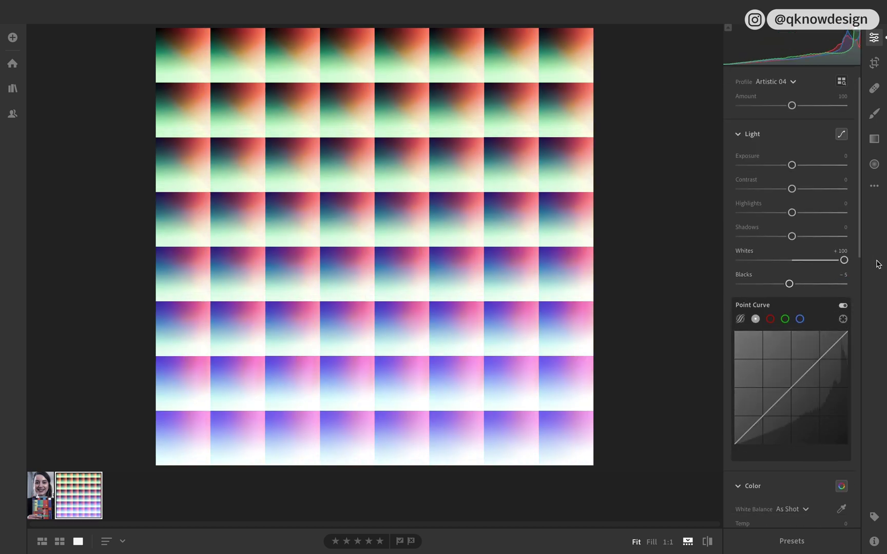
drag(793, 237, 738, 241)
drag(792, 213, 855, 214)
drag(792, 189, 846, 187)
Raise the Color Mixer saturation of Red and Blue to +100 on the LUT image and show the presets.
scroll(795, 425, down, 5)
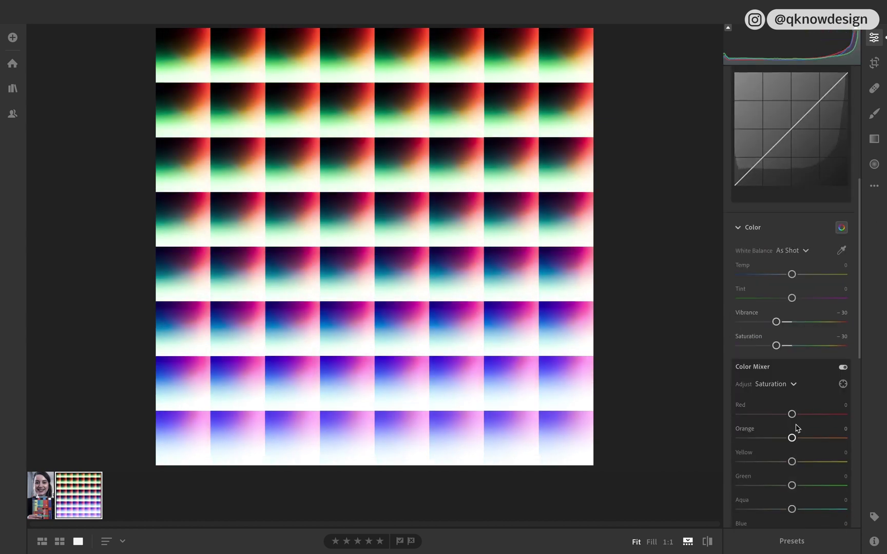
scroll(796, 428, down, 4)
drag(792, 298, 844, 298)
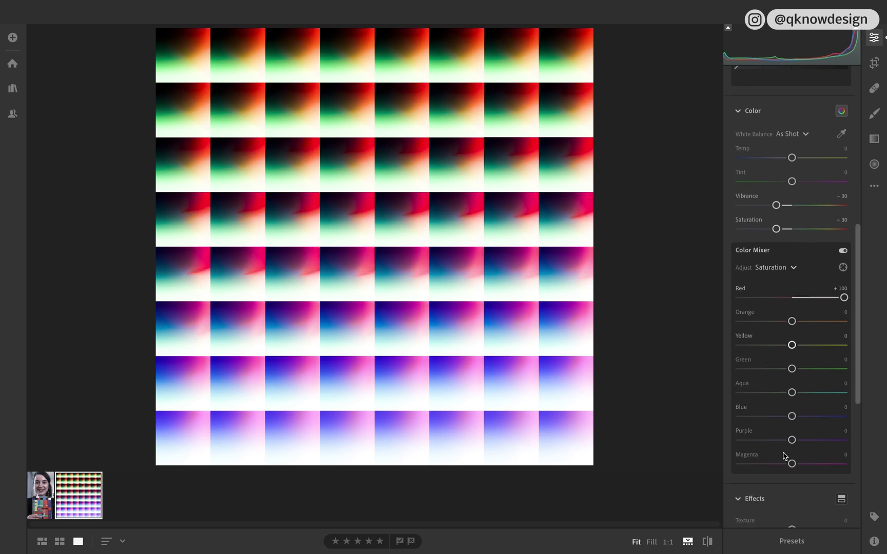
drag(792, 416, 872, 417)
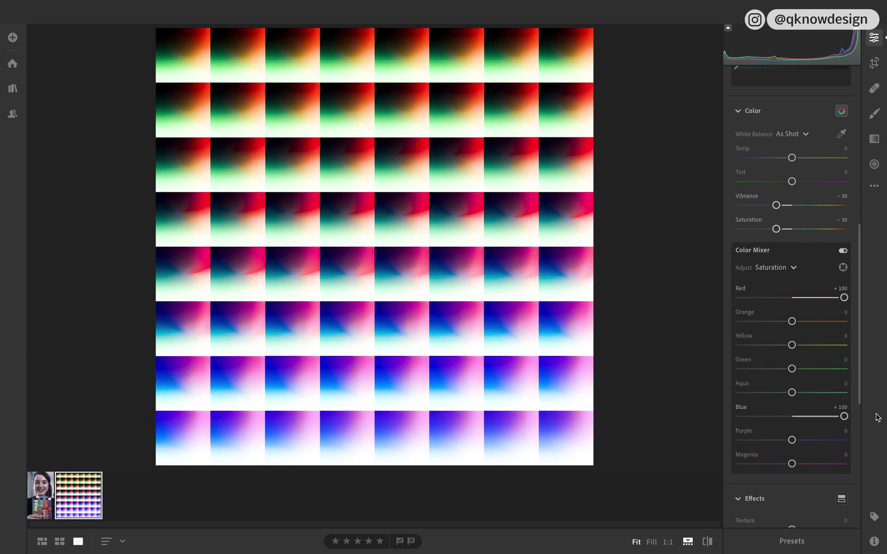
click(791, 541)
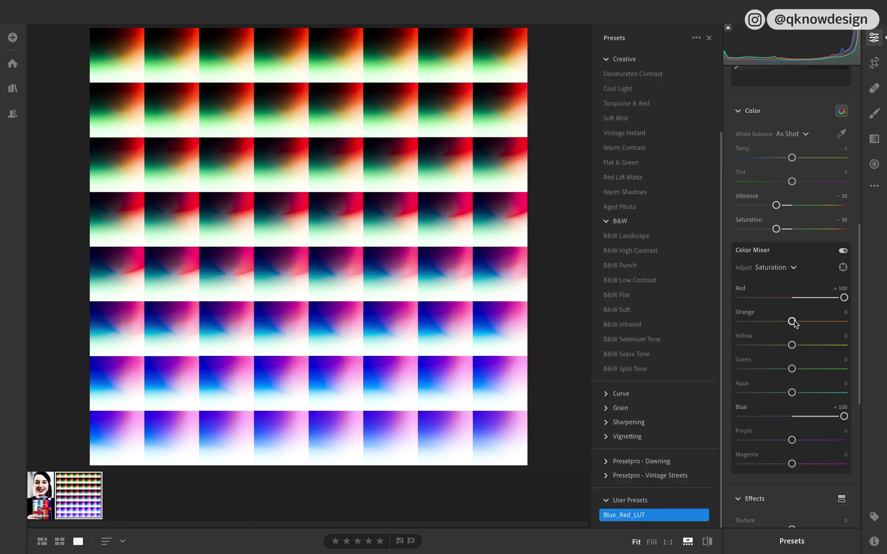
Lower the Color Mixer saturation of Orange, Yellow, Green, Aqua, Purple and Magenta to -100.
drag(792, 321, 721, 332)
drag(792, 345, 716, 356)
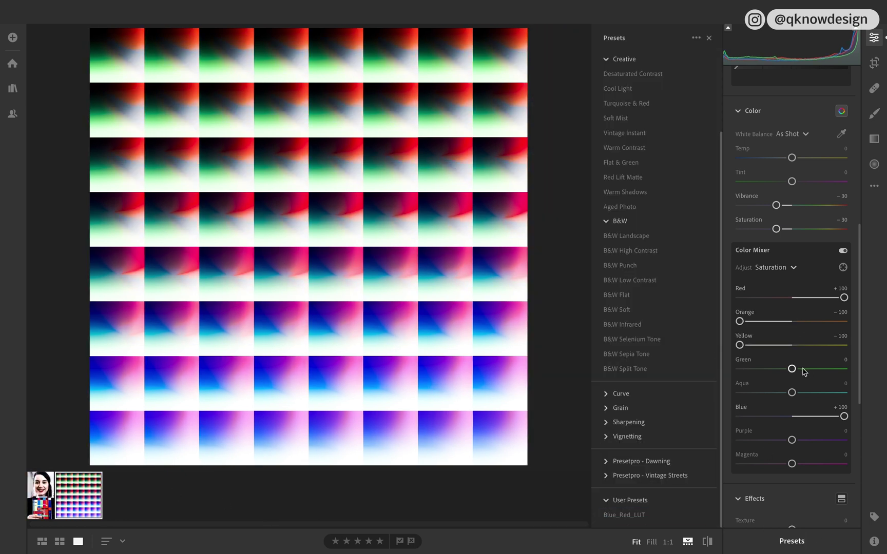
drag(792, 369, 709, 372)
drag(793, 393, 705, 393)
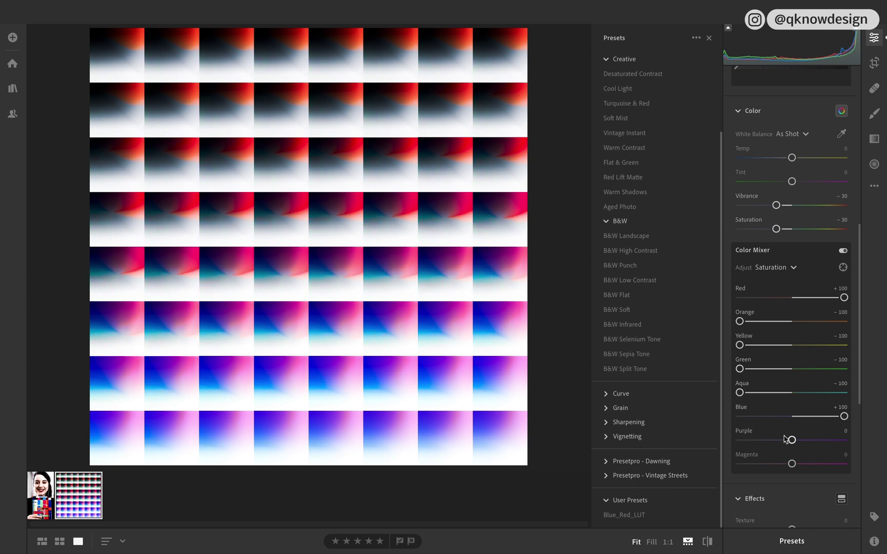
drag(786, 440, 719, 444)
drag(792, 464, 696, 470)
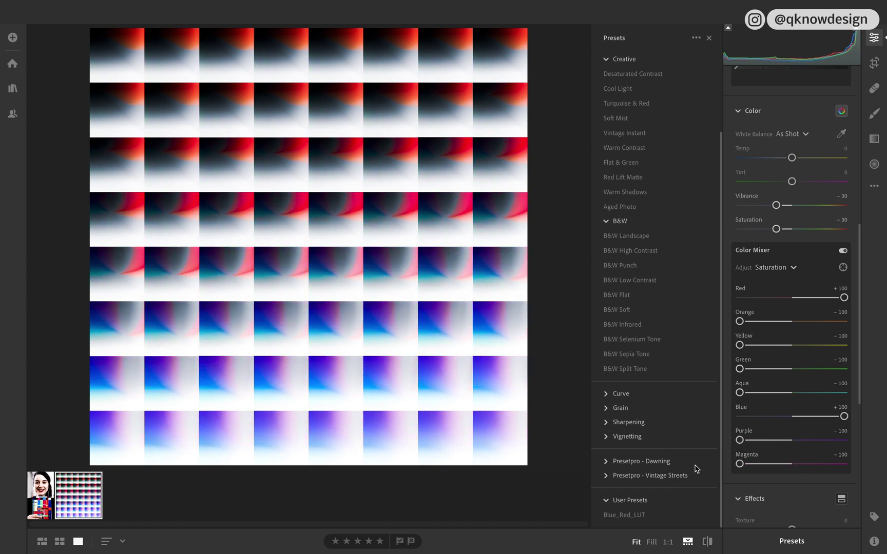
Create a new preset from the current edits and name it Red_Blue_LUT.
scroll(641, 195, up, 2)
click(696, 38)
click(678, 62)
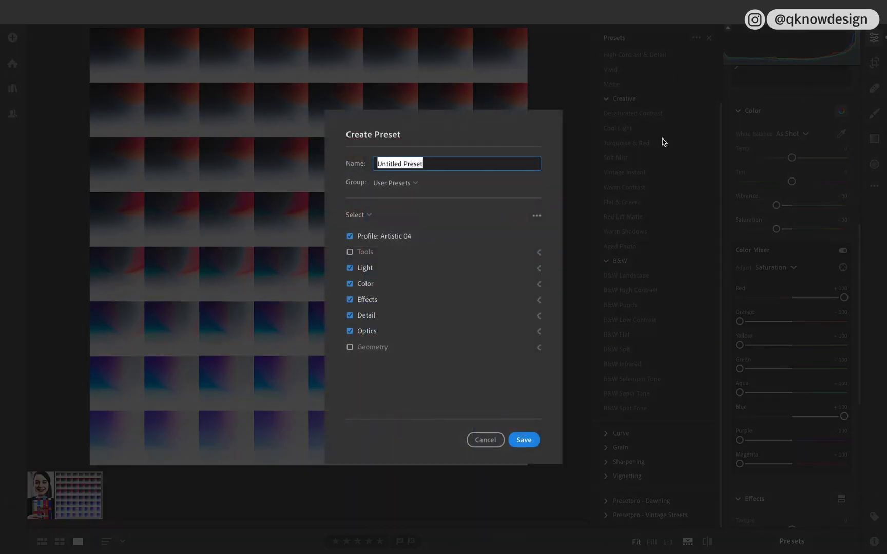
text(Red_Blue_LUT)
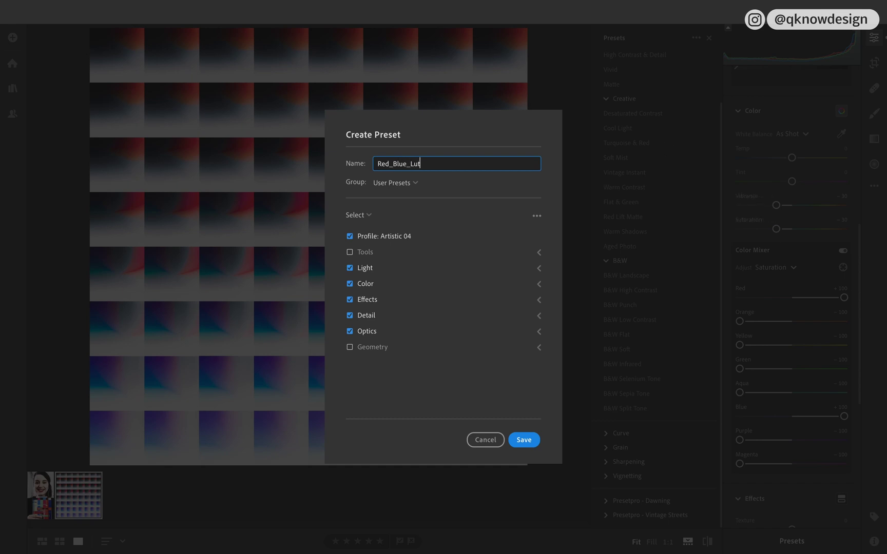
Exclude Effects, Detail and Optics from the preset, review its Color and Light settings, and save it.
click(350, 301)
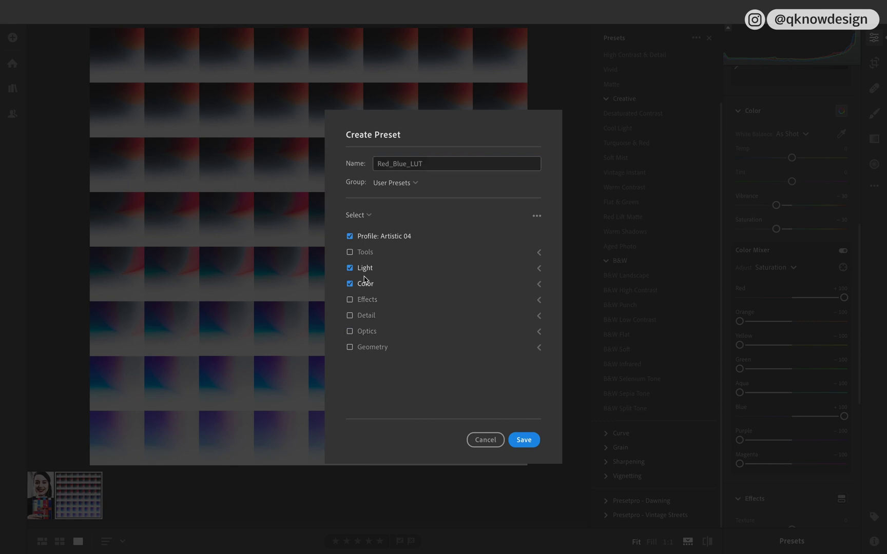
click(539, 301)
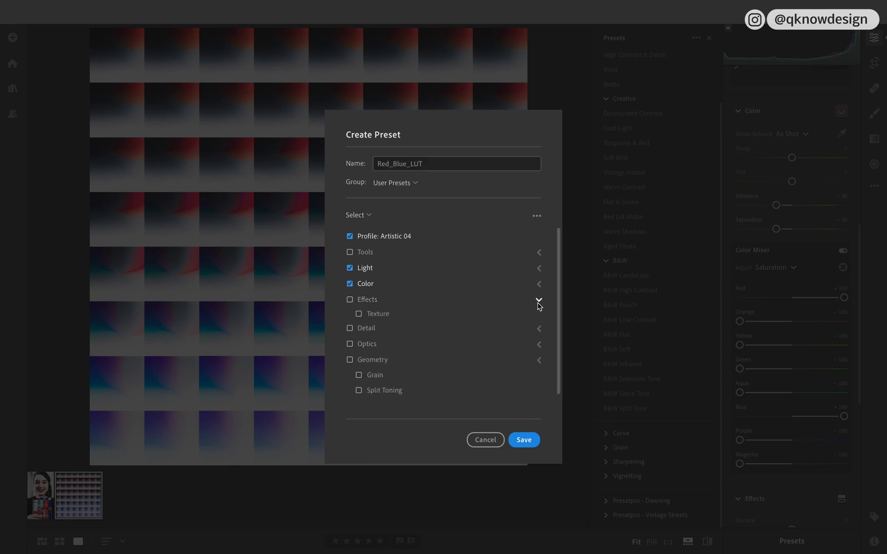
click(539, 301)
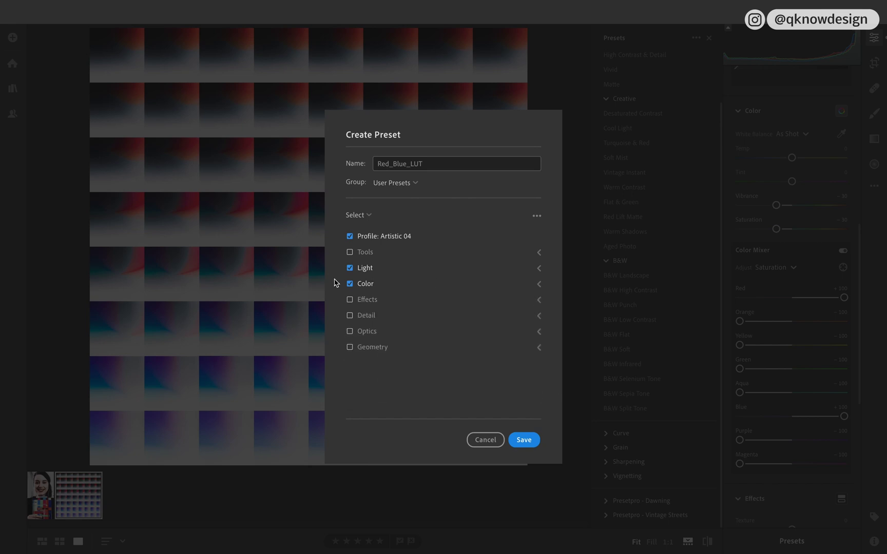
click(539, 285)
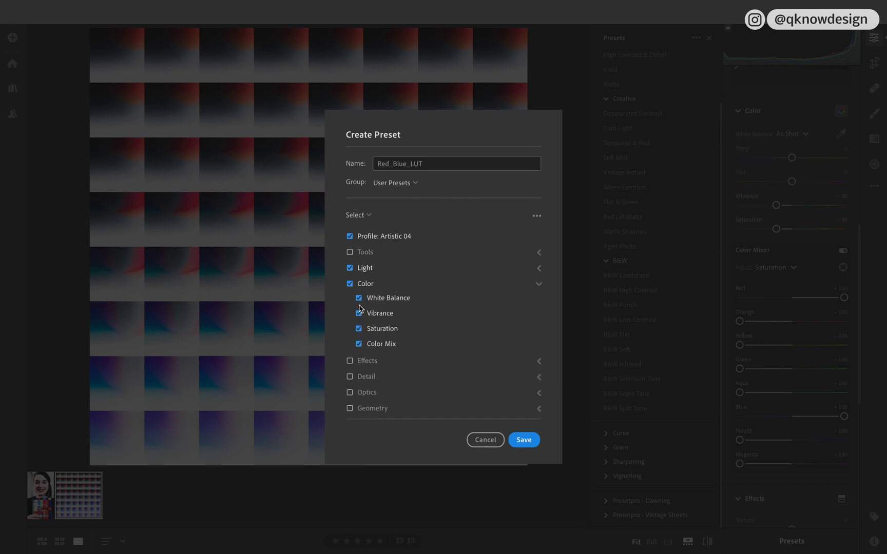
click(540, 269)
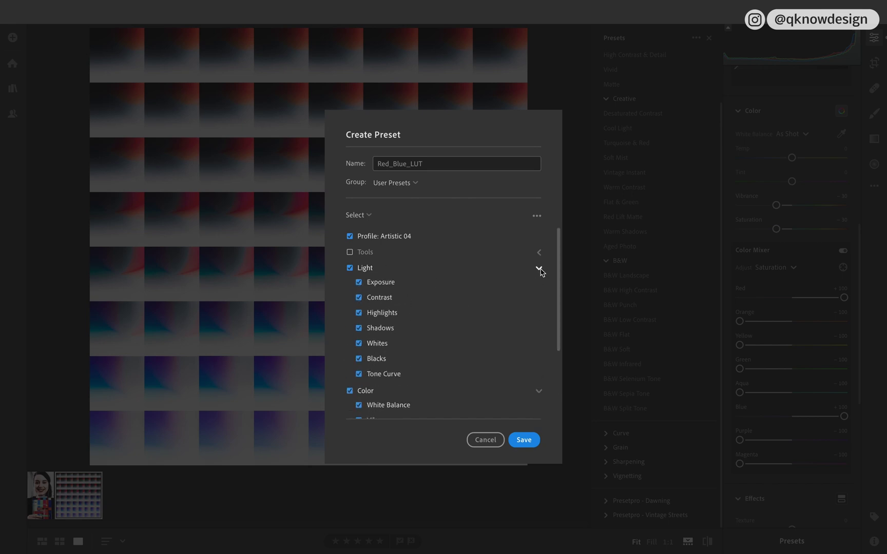
click(524, 441)
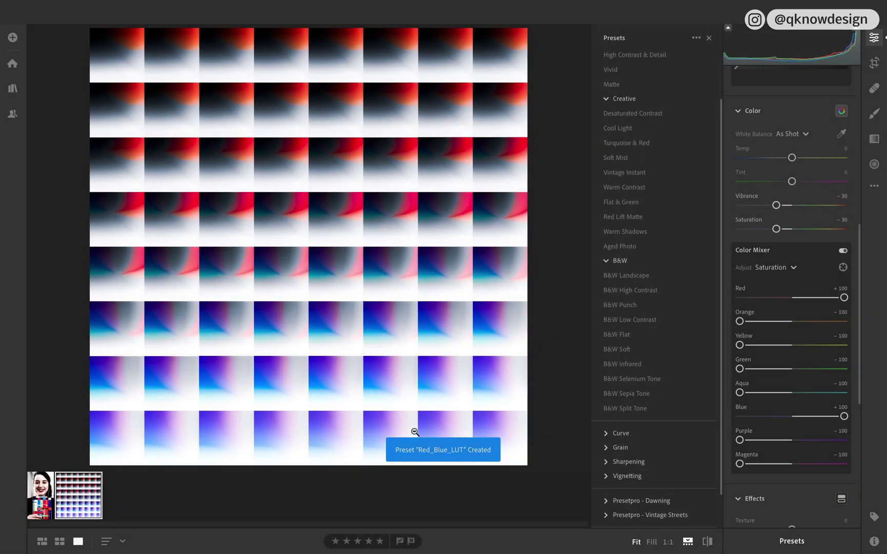
Apply the Red_Blue_LUT user preset to the portrait photo.
click(35, 514)
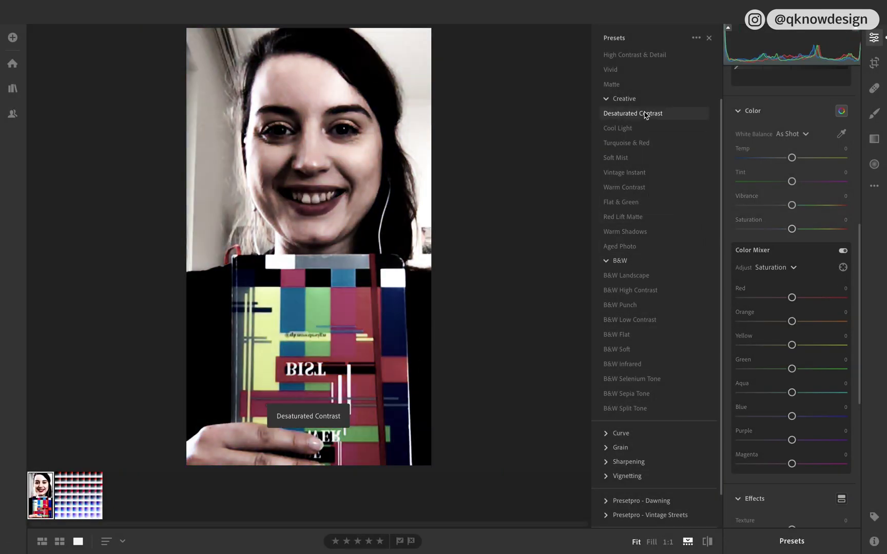
scroll(651, 480, down, 2)
click(627, 515)
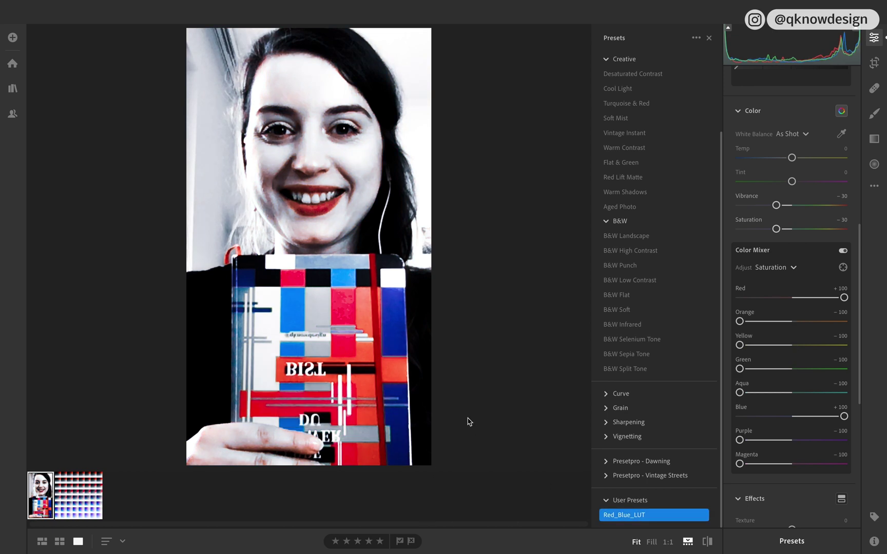
Open the export settings for the LUT image and change its custom file name to Blue_Red_LUT.
click(77, 510)
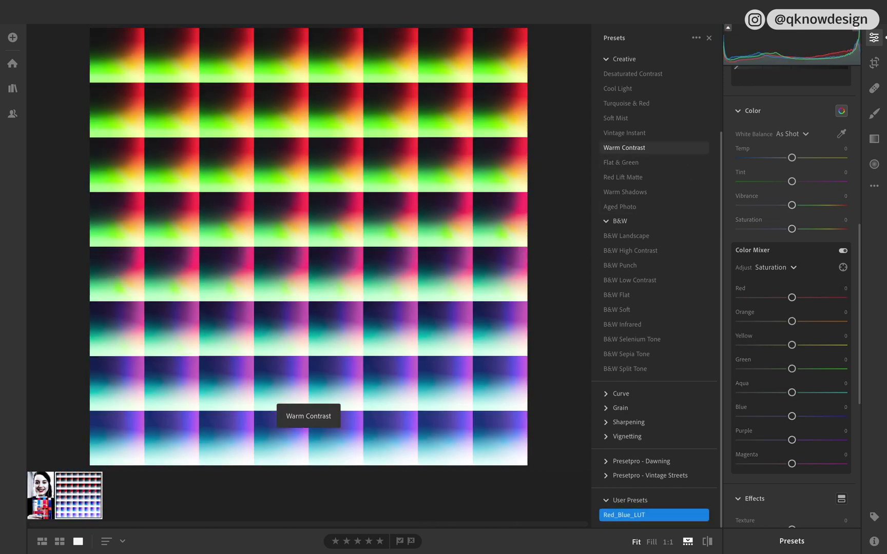
click(832, 13)
click(730, 56)
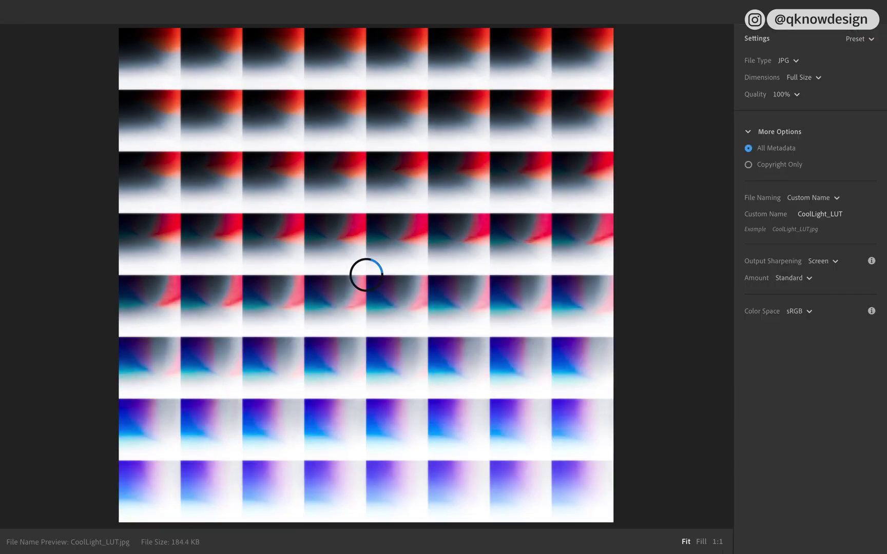
click(838, 214)
click(826, 214)
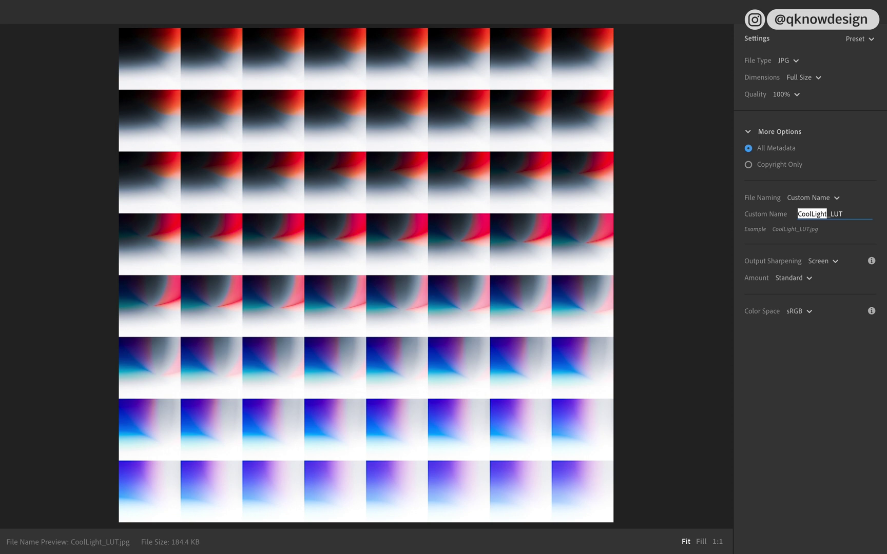
text(Blue_Rew)
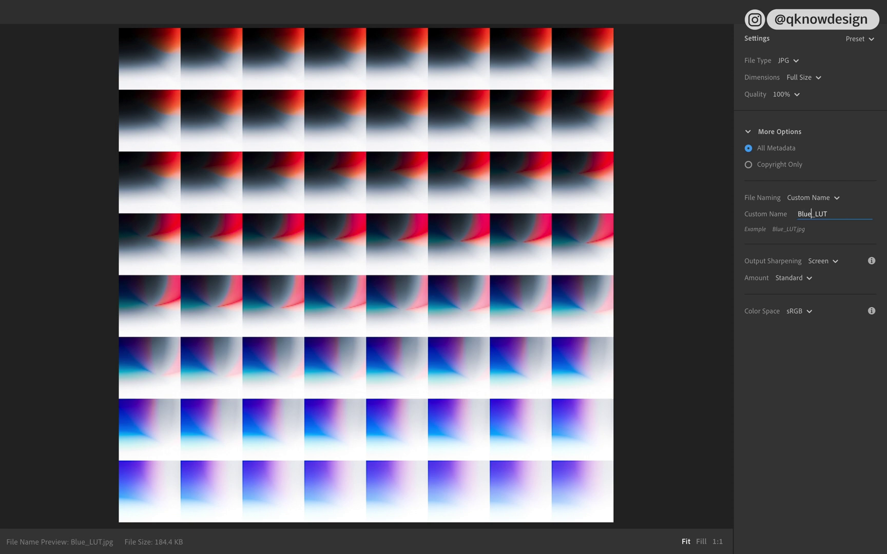
key(BackSpace)
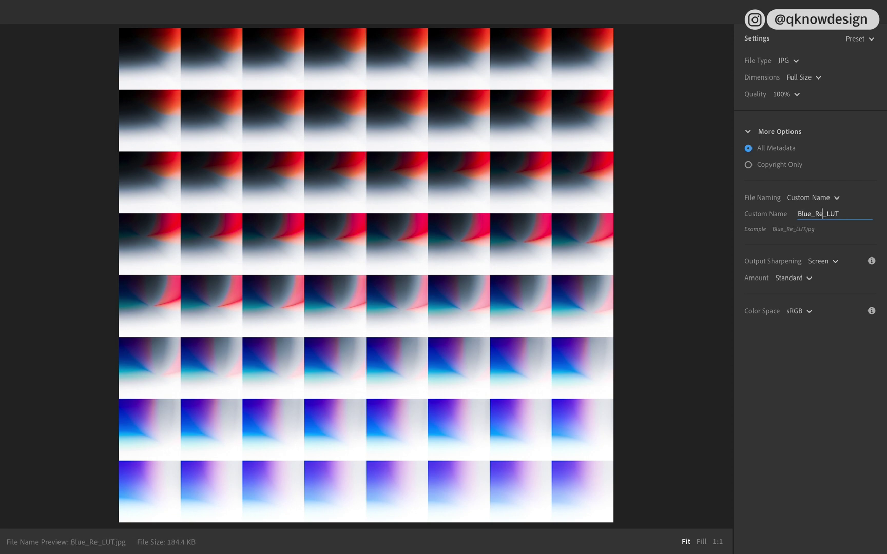
text(d)
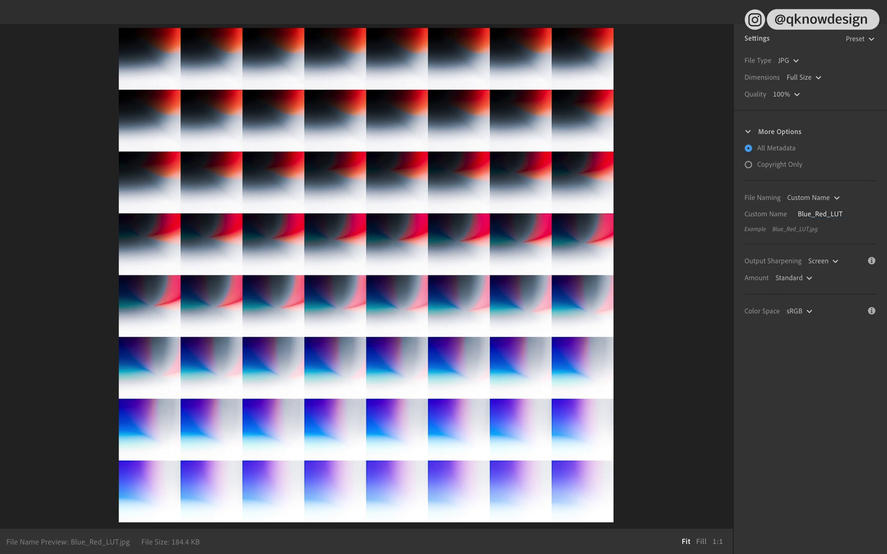
Export the grainy version of the LUT to the material folder as Blue_Red_LUT_error.
text(_error)
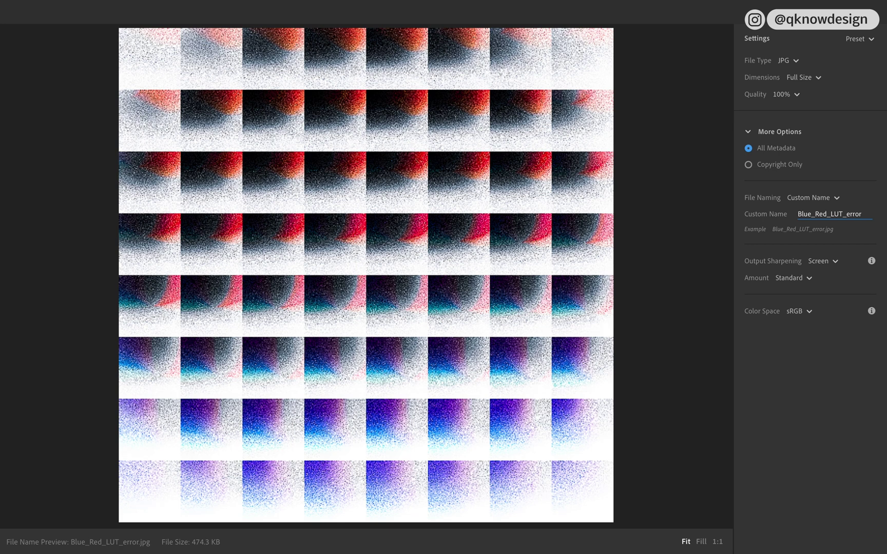
key(Return)
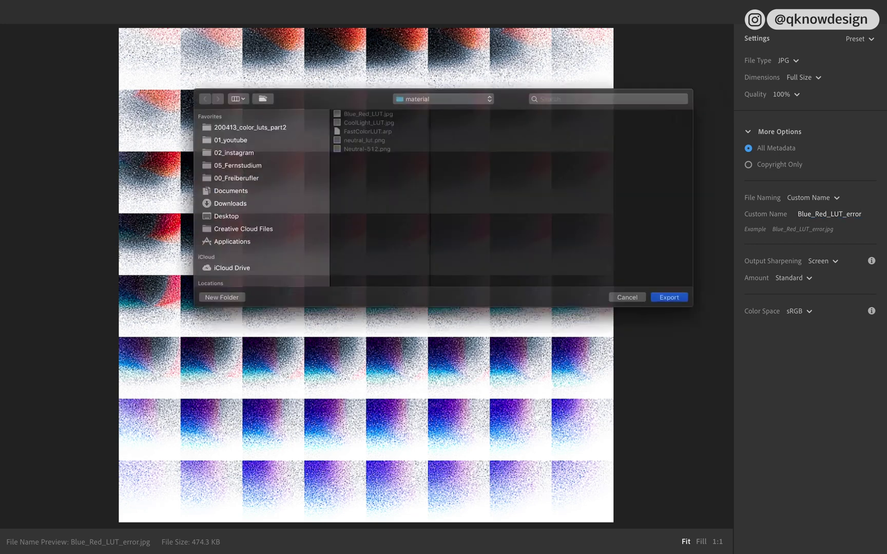
click(706, 308)
mouse_move(437, 551)
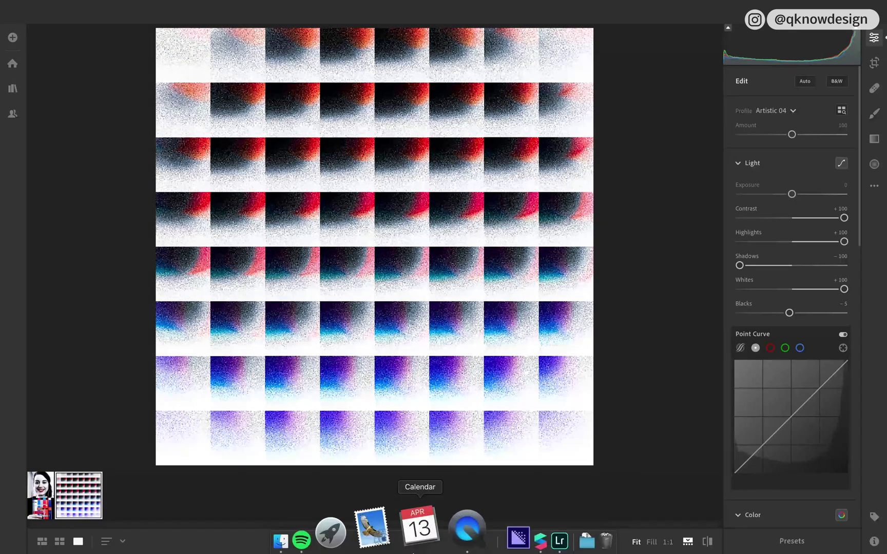
Switch to Spark AR, import Blue_Red_LUT_error.jpg from the material folder, and connect it to the FastColorLUT patch's LUT input.
click(478, 526)
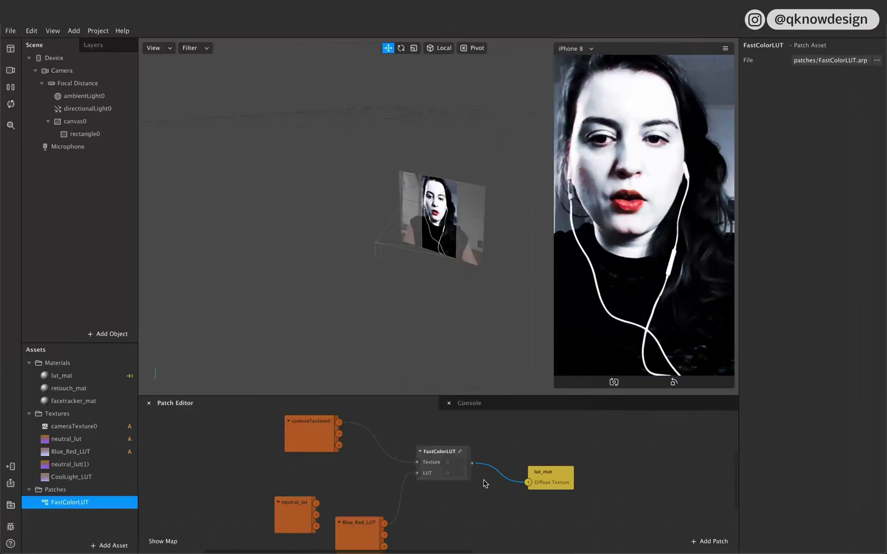
click(109, 546)
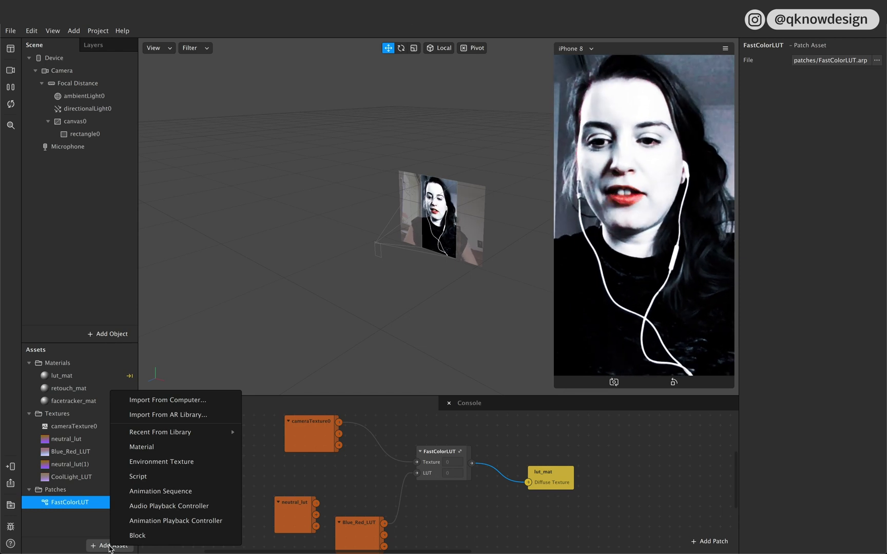
click(194, 401)
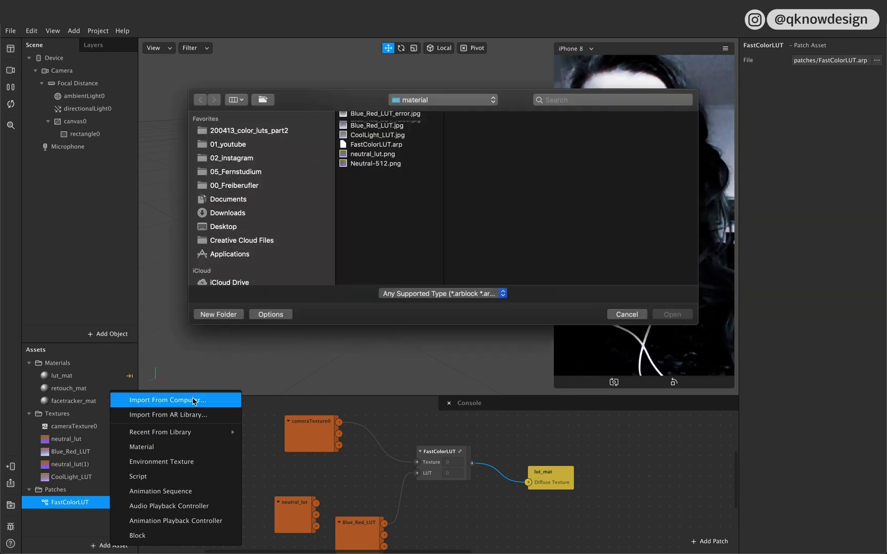
click(395, 117)
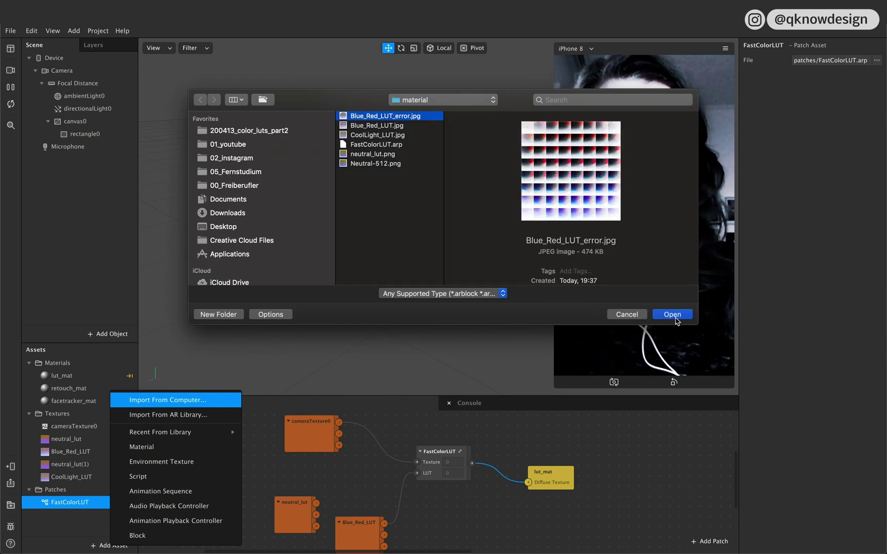
click(673, 314)
drag(84, 490, 417, 473)
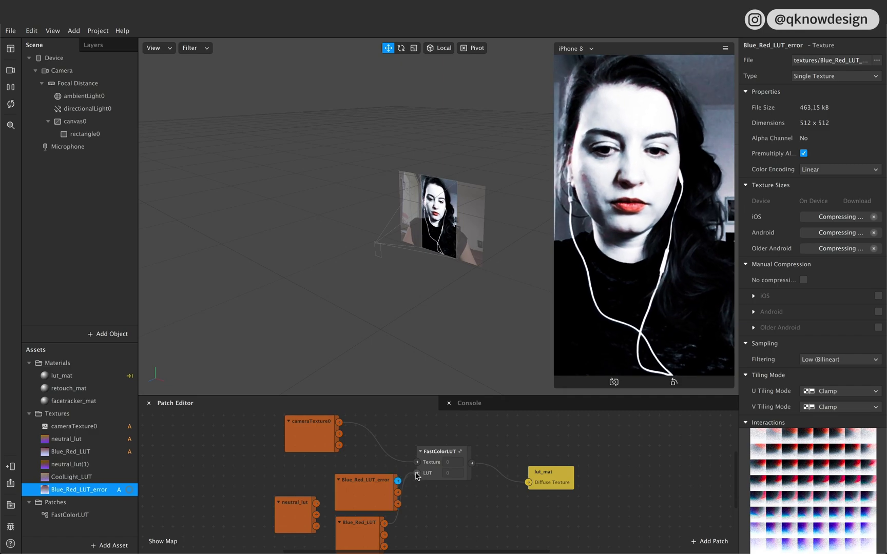
Spread out the LUT texture patches beside FastColorLUT and enlarge the iPhone 8 preview.
scroll(372, 532, down, 4)
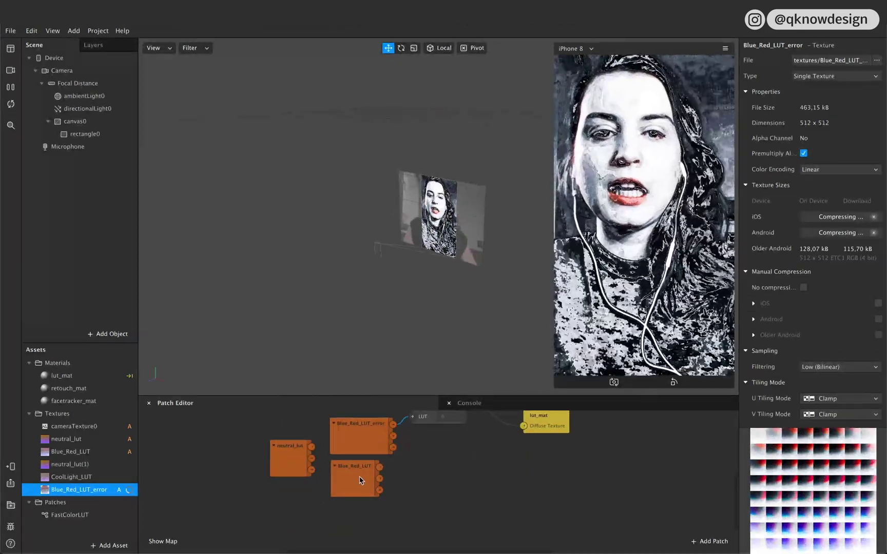
scroll(359, 478, up, 3)
drag(365, 495, 345, 487)
drag(372, 527, 225, 471)
drag(339, 475, 319, 504)
scroll(402, 522, up, 1)
scroll(402, 522, up, 1)
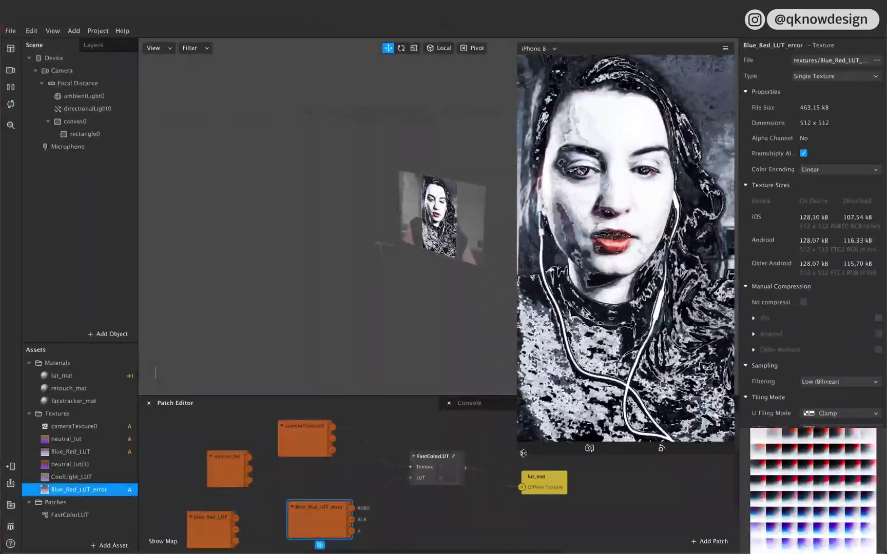
drag(523, 453, 538, 409)
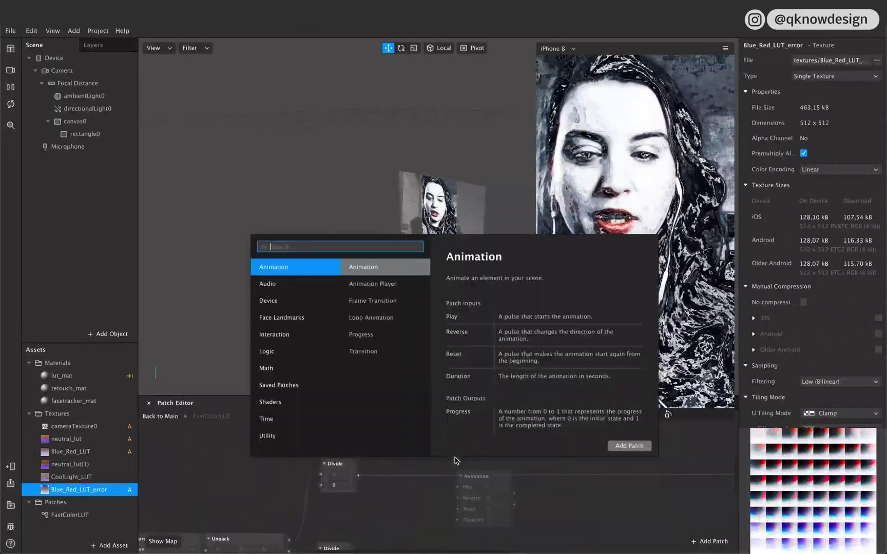
Try a maximum of 0,438 in the Clamp patch inside the FastColorLUT group.
click(455, 461)
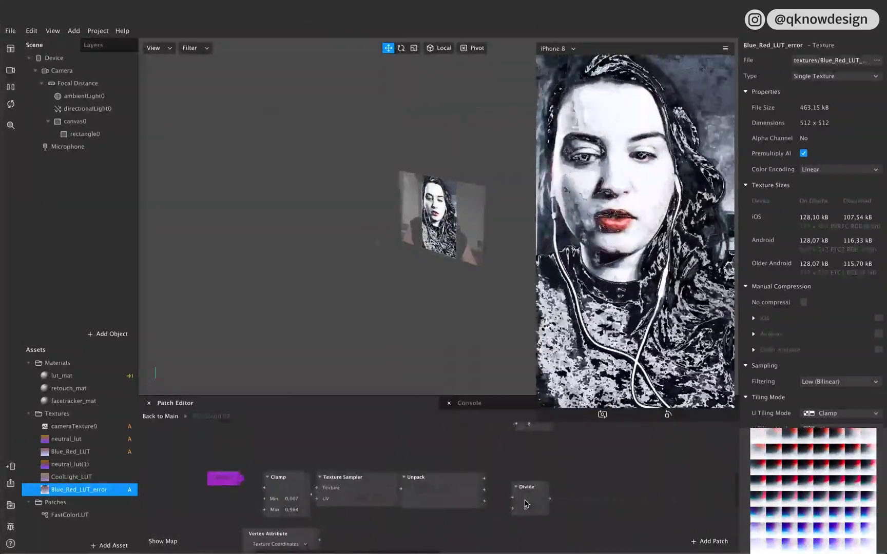
click(336, 482)
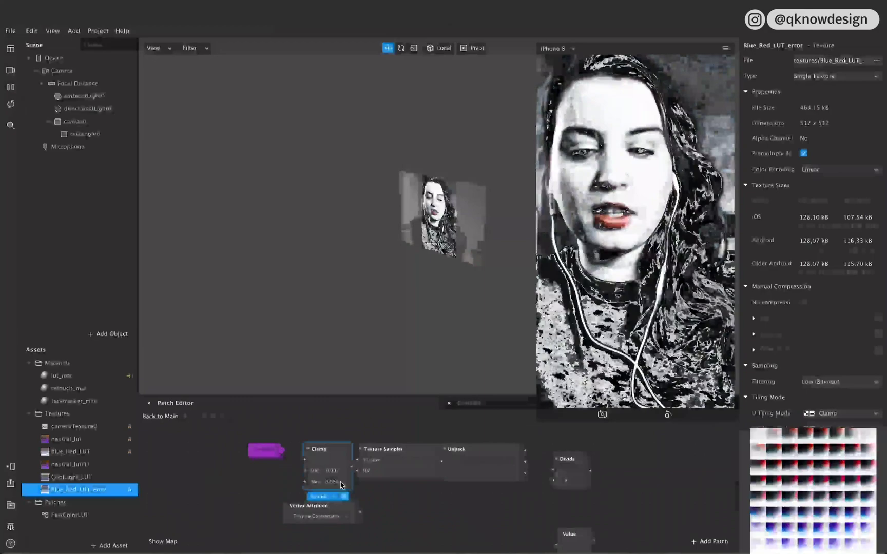
click(332, 481)
text(0,438)
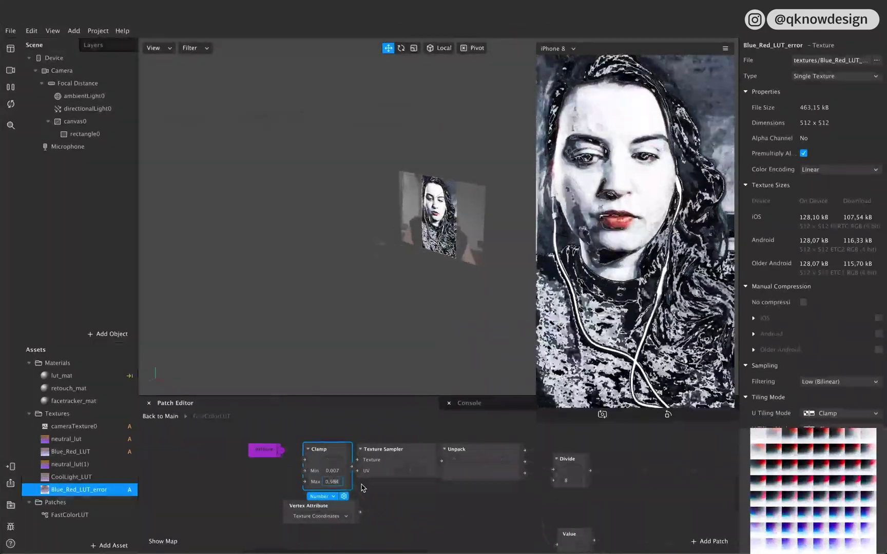
click(422, 504)
Try out the Multiply and Divide values in the FastColorLUT group, restore Multiply to 64, and return to the main graph.
scroll(421, 505, right, 10)
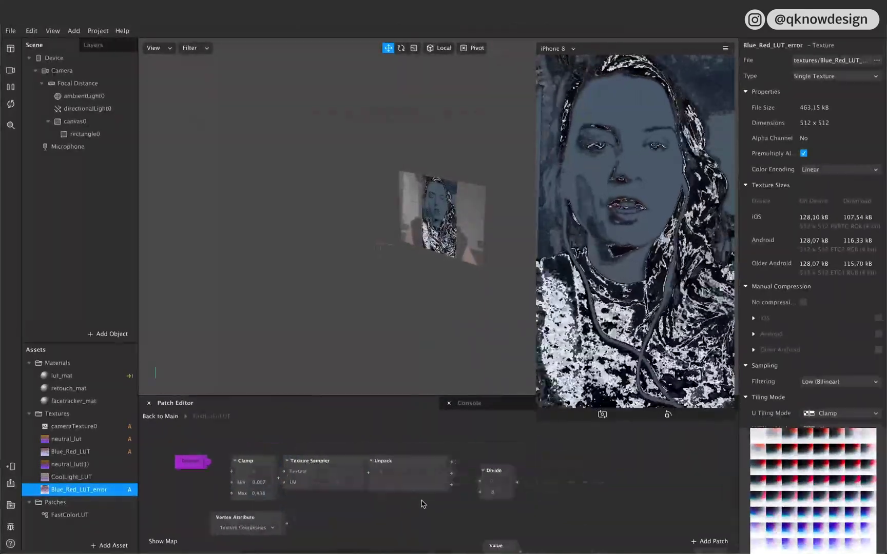
click(543, 496)
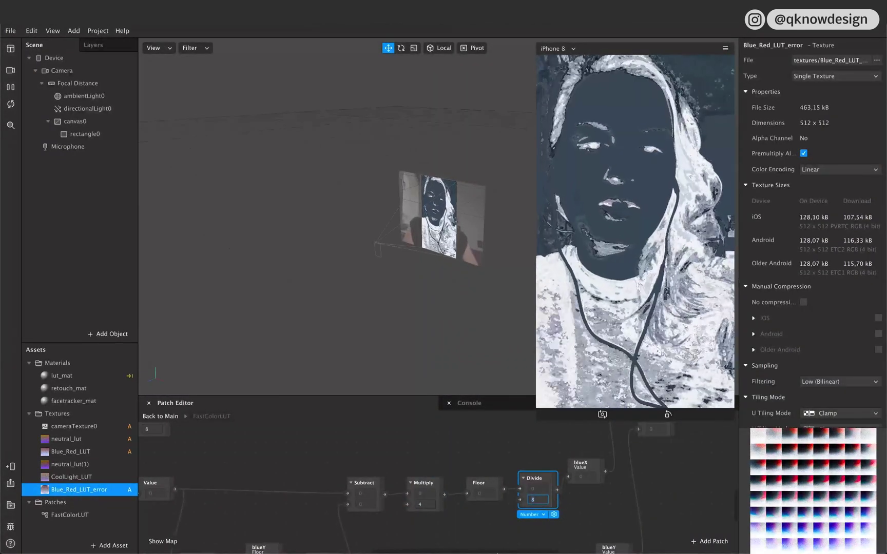
click(478, 530)
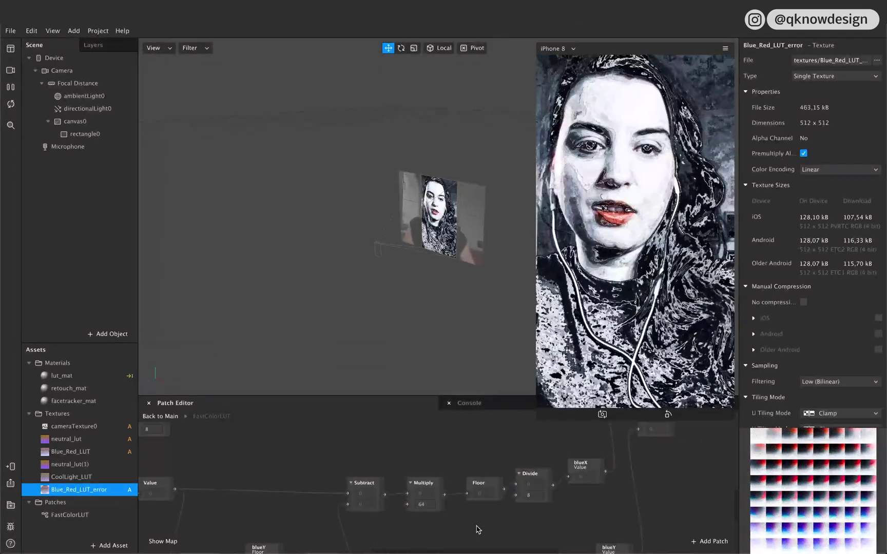
click(163, 416)
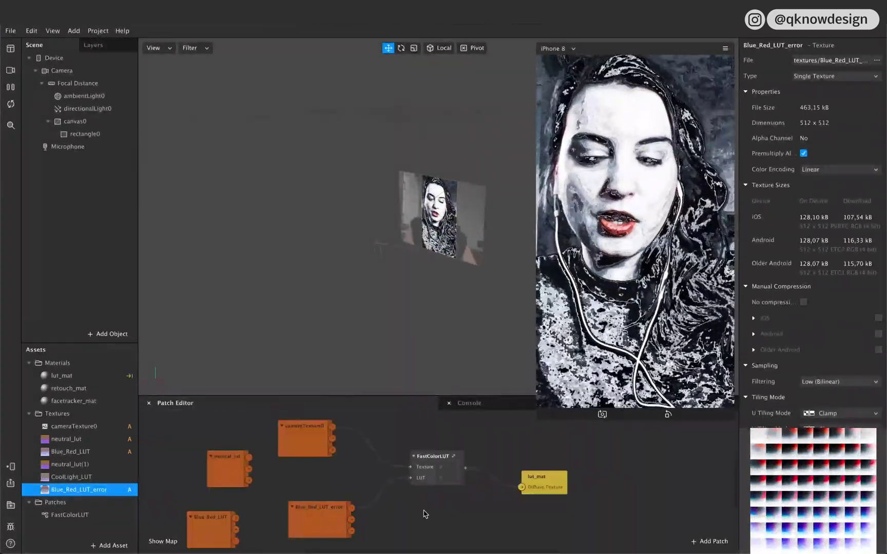
Connect Blue_Red_LUT to FastColorLUT's LUT input, delete the Blue_Red_LUT_error patch, and move Blue_Red_LUT into its place.
drag(79, 489, 382, 507)
click(346, 507)
drag(309, 505, 483, 466)
click(404, 518)
key(Delete)
drag(301, 525, 398, 486)
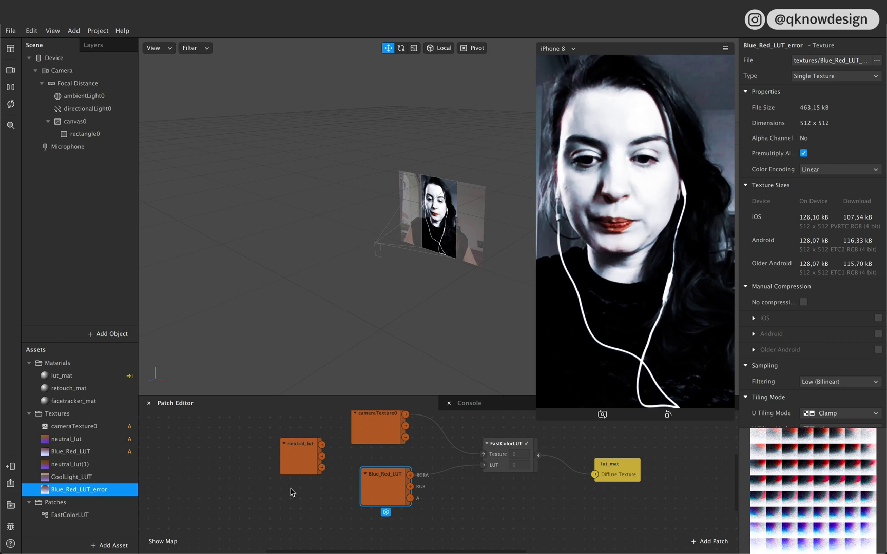
scroll(294, 493, up, 1)
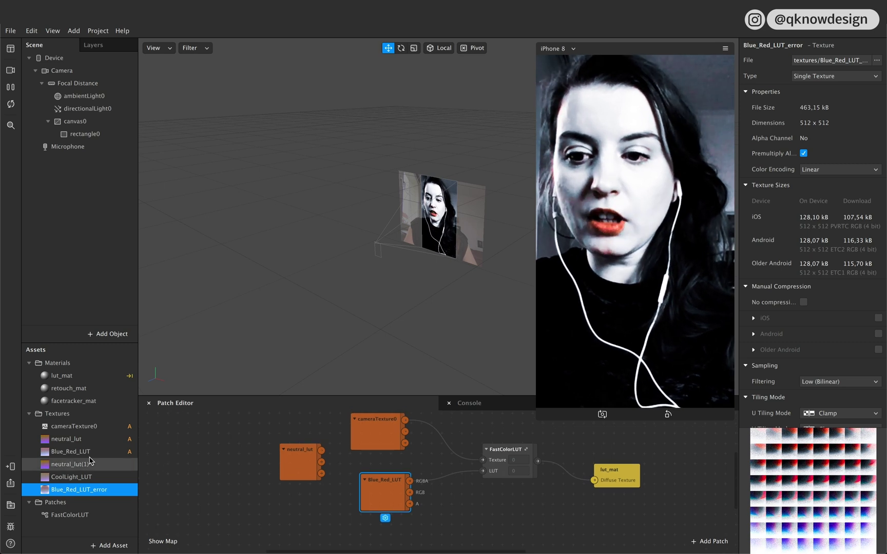
Connect the CoolLight_LUT texture to FastColorLUT's LUT input and swap its patch position with Blue_Red_LUT.
click(72, 477)
drag(92, 478, 485, 471)
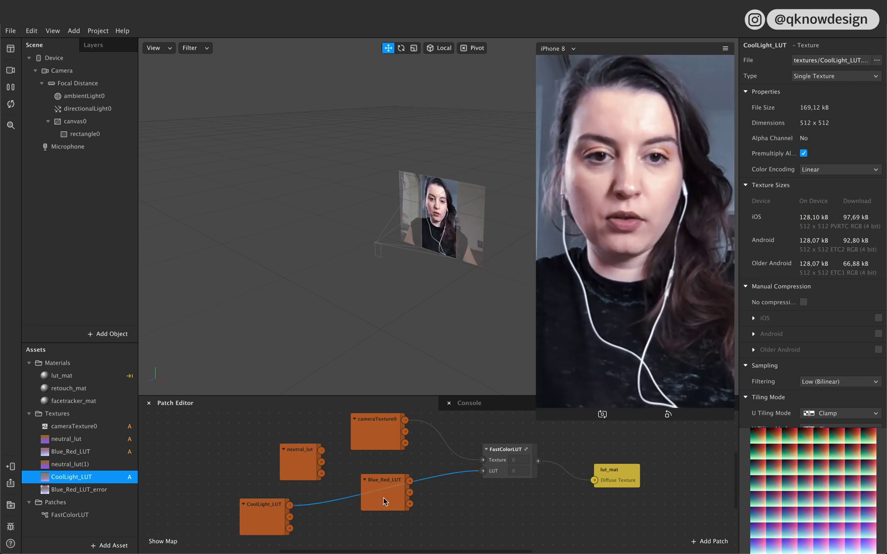
drag(359, 509, 205, 477)
drag(252, 512, 385, 490)
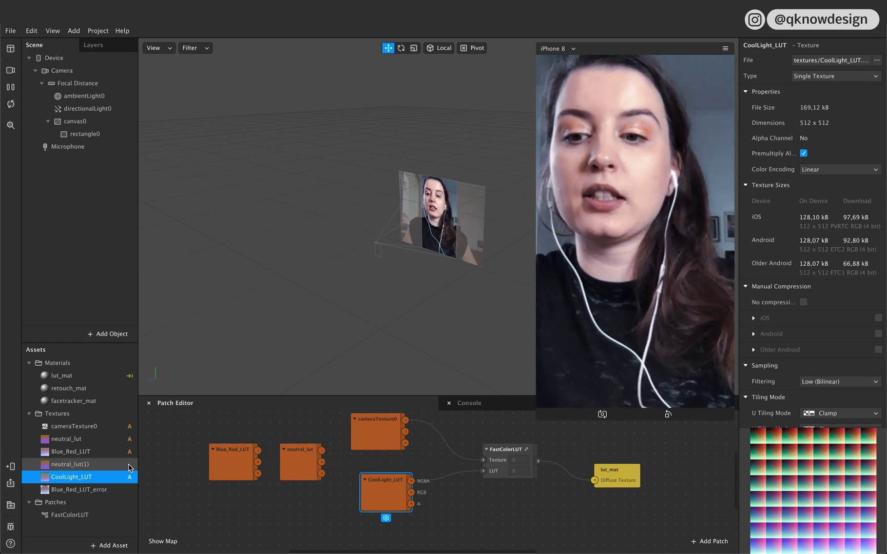
Insert a face mesh into the scene.
click(101, 332)
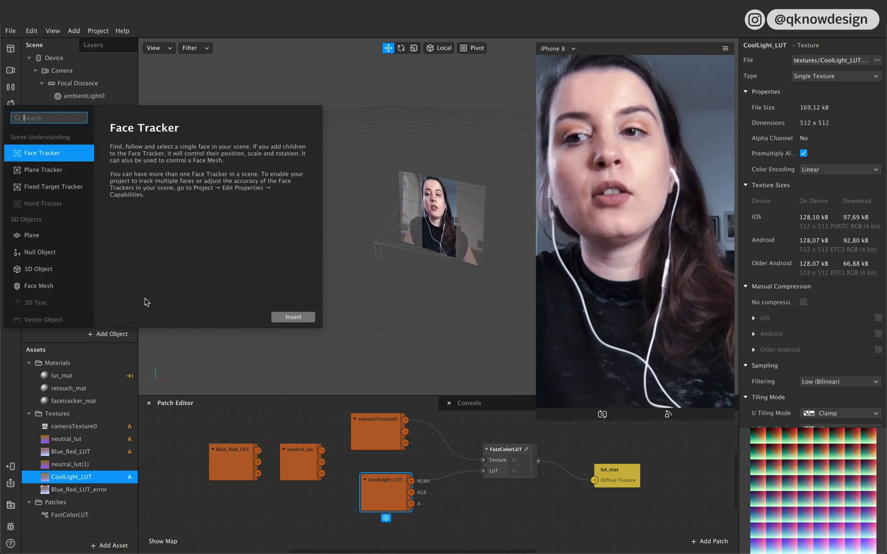
click(47, 288)
click(292, 317)
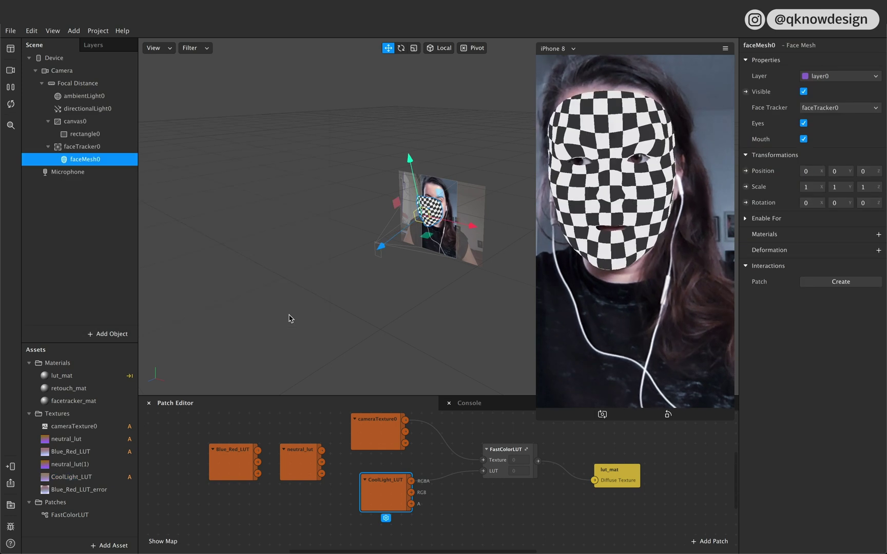
Insert a second face mesh and nest it under faceTracker0.
click(108, 335)
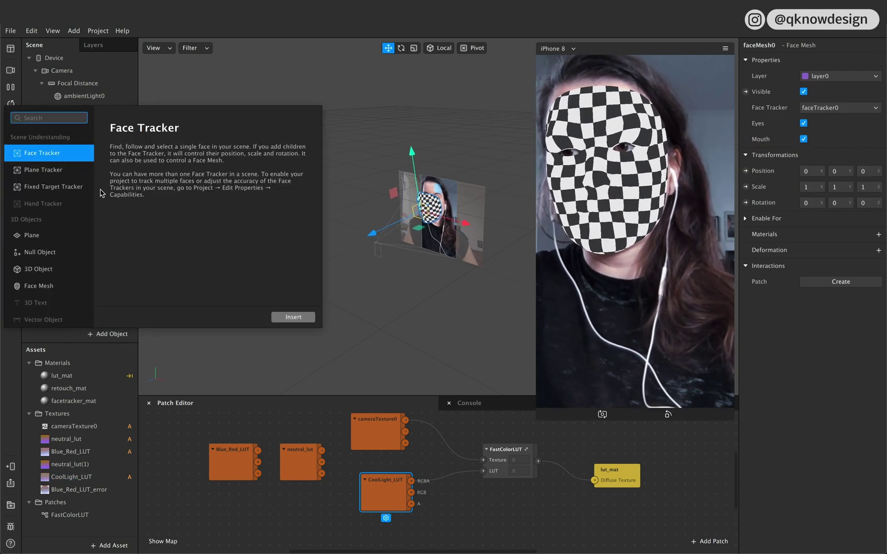
click(50, 286)
click(294, 317)
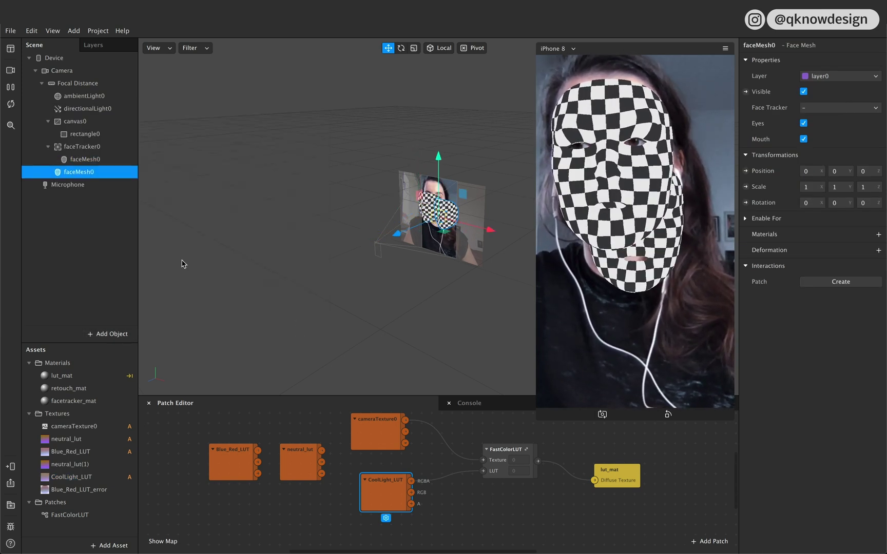
click(115, 252)
drag(88, 177, 83, 149)
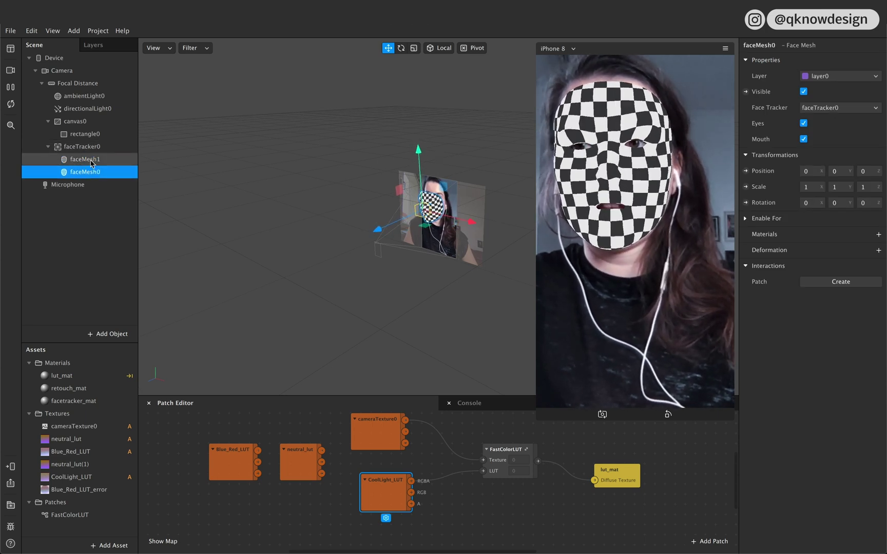
click(99, 242)
Rename faceMesh0 as retouch and faceMesh1 as faceTracker_mesh.
click(93, 174)
double_click(93, 174)
text(r)
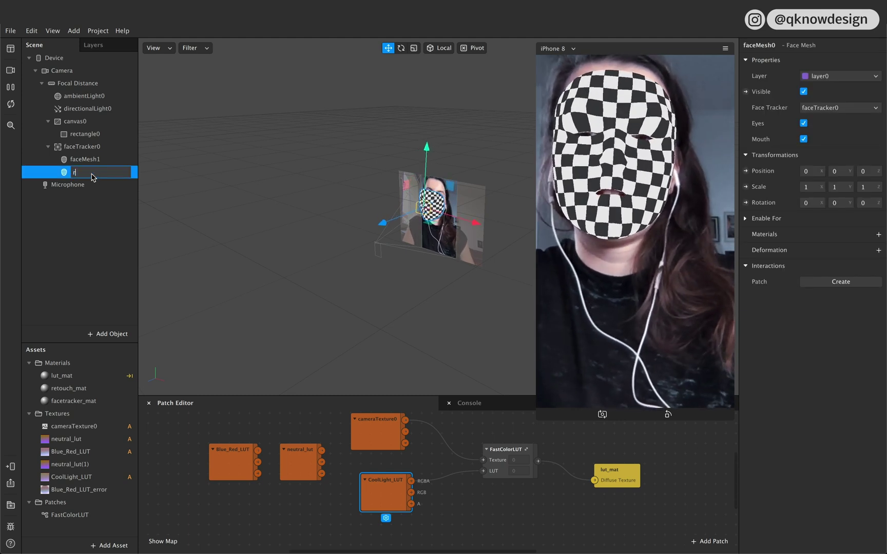
text(etouch)
click(90, 160)
double_click(91, 160)
text(faceTracker)
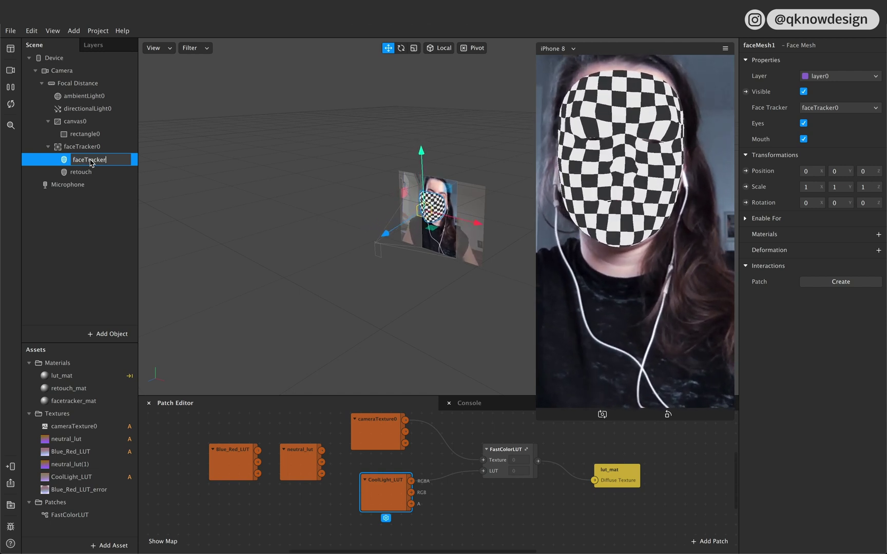
text(_mesh)
click(100, 192)
Assign the facetracker_mat material to faceTracker_mesh.
click(117, 159)
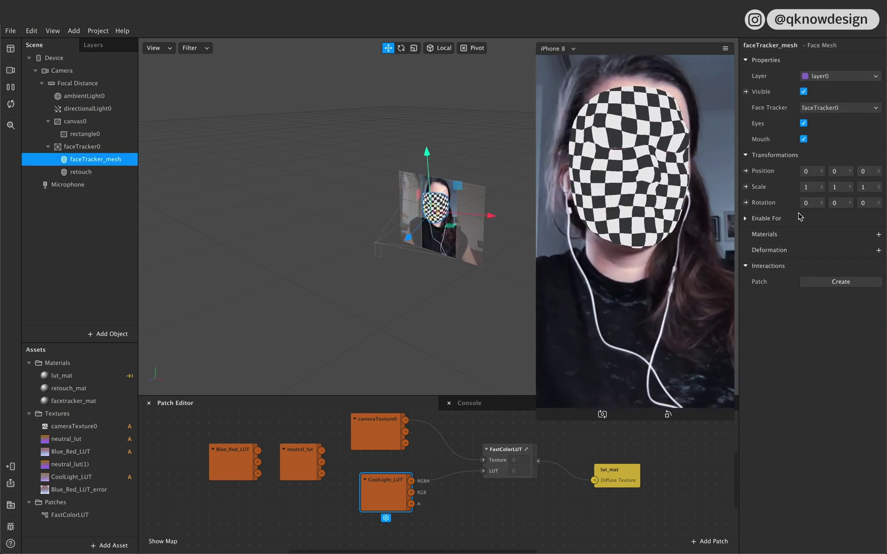
click(879, 234)
click(854, 280)
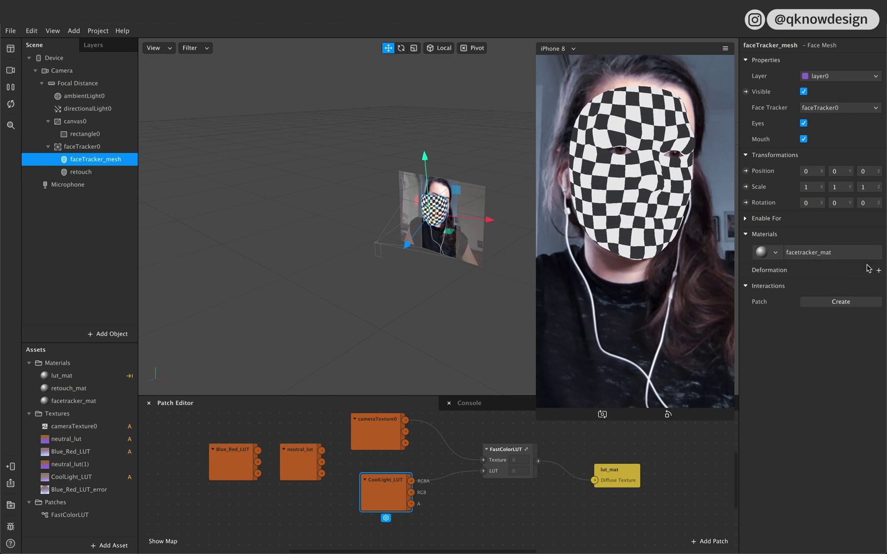
Assign the retouch_mat material to the retouch mesh and turn off its Eyes and Mouth options.
click(97, 174)
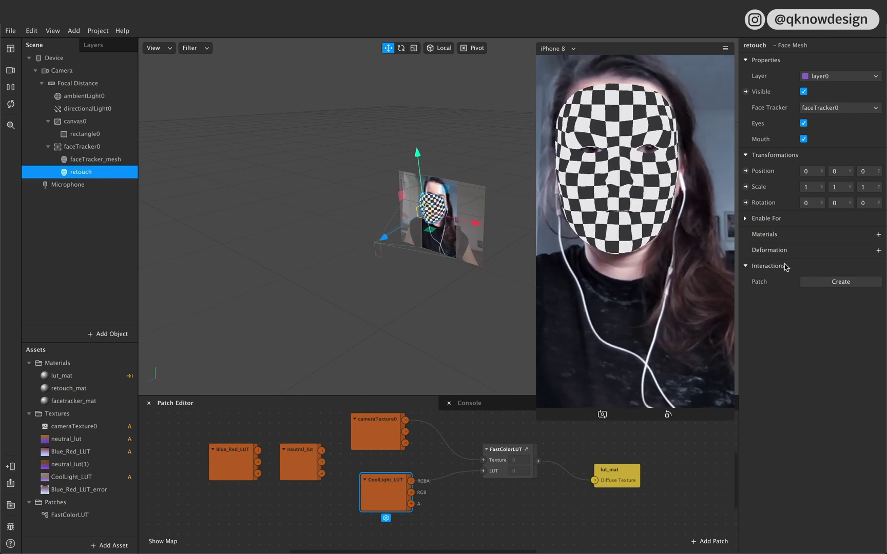
click(878, 251)
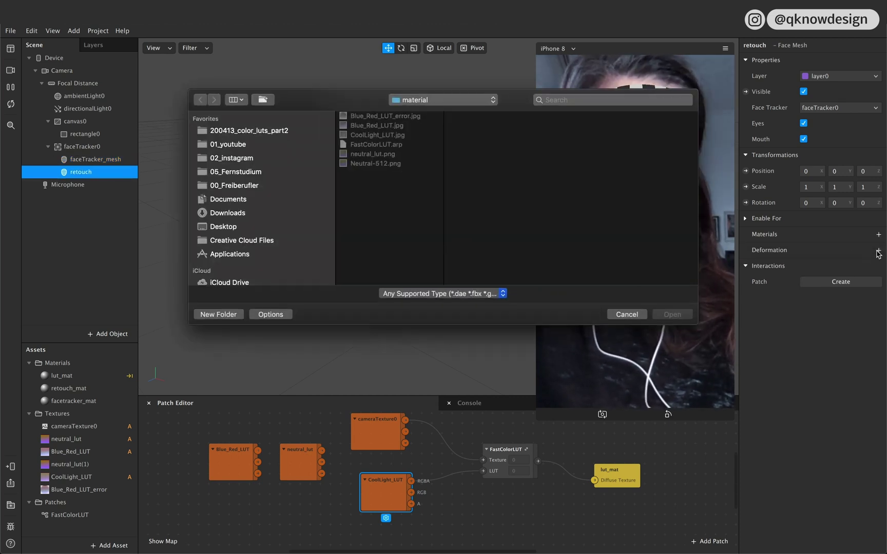
click(625, 313)
click(879, 234)
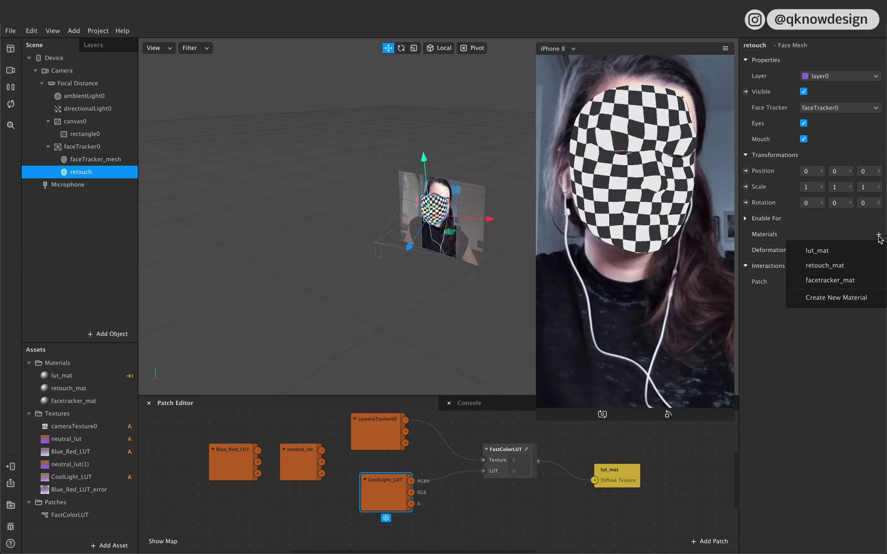
click(830, 265)
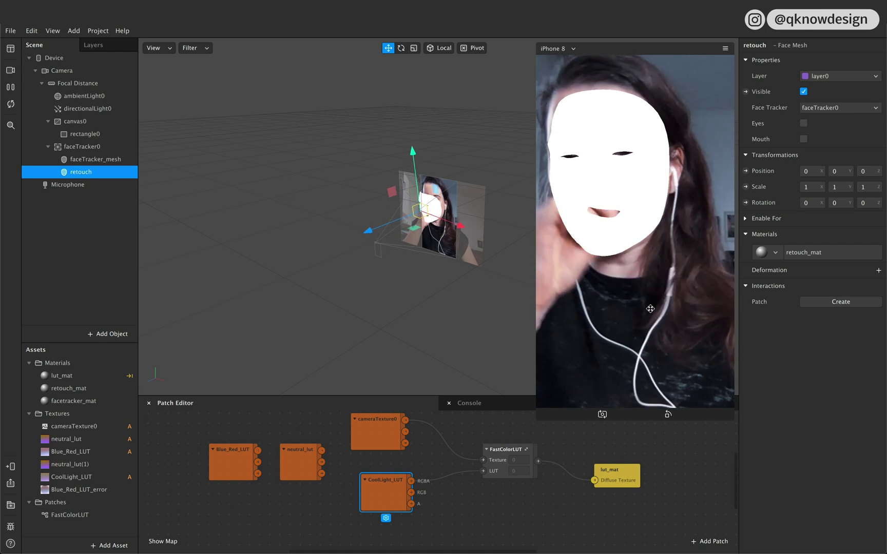
Compare the properties of the faceTracker_mesh and retouch meshes.
click(111, 162)
click(110, 173)
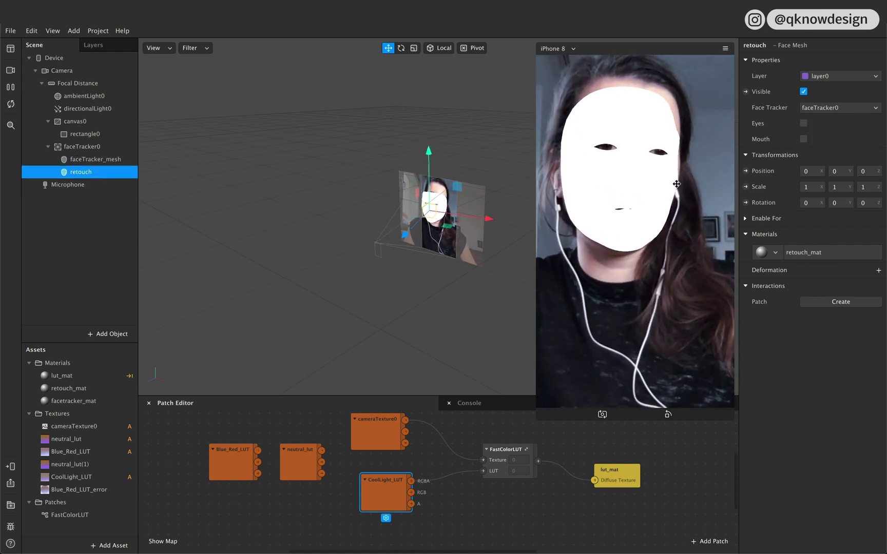
click(105, 160)
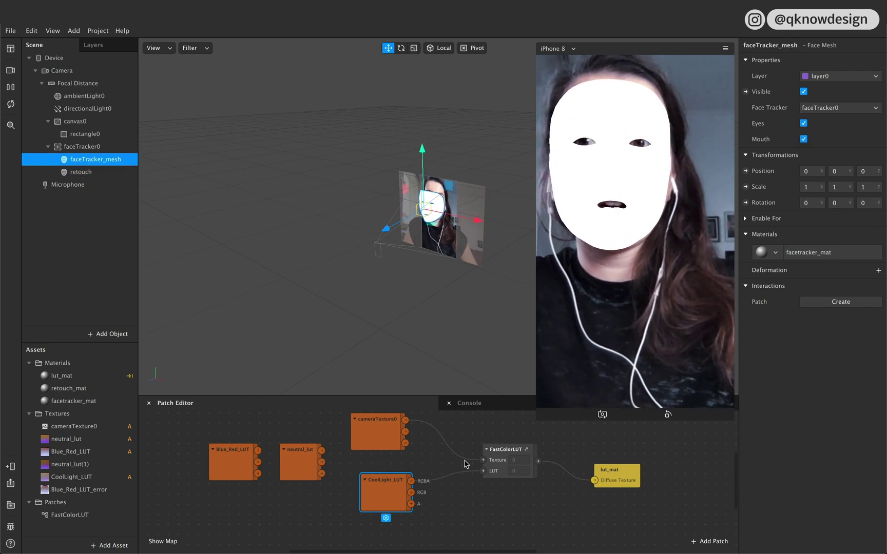
scroll(465, 465, down, 3)
scroll(466, 465, up, 3)
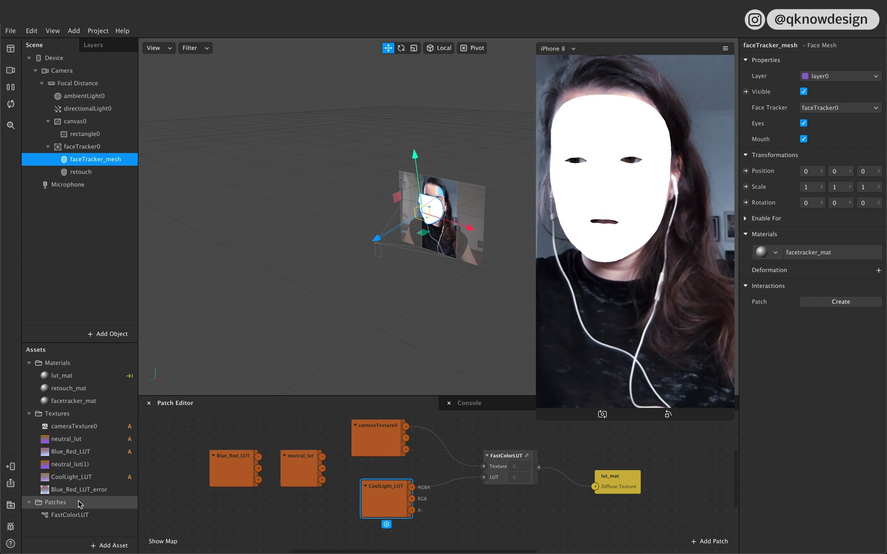
Extract the face texture from faceTracker0 and place it as a patch below CoolLight_LUT in the Patch Editor.
click(103, 149)
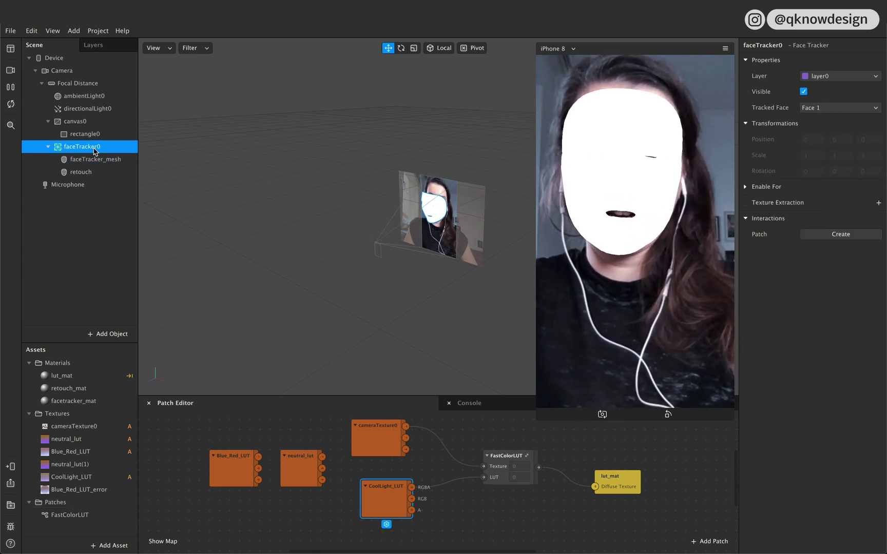
click(878, 203)
drag(74, 503, 337, 540)
drag(363, 447, 398, 483)
scroll(395, 486, right, 3)
scroll(395, 485, up, 3)
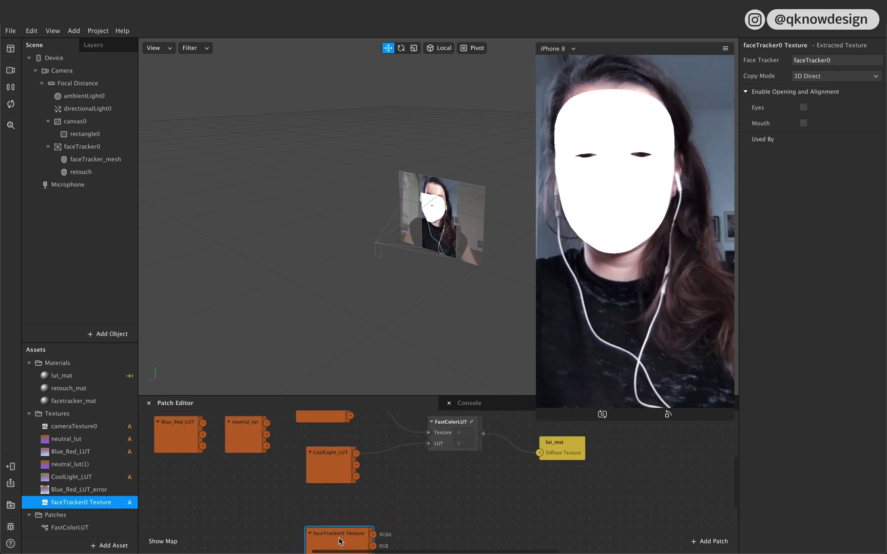
drag(340, 537, 350, 520)
Duplicate the FastColorLUT patch, place the copy below the original, and feed its Texture input from faceTracker0 Texture's RGBA output.
click(444, 454)
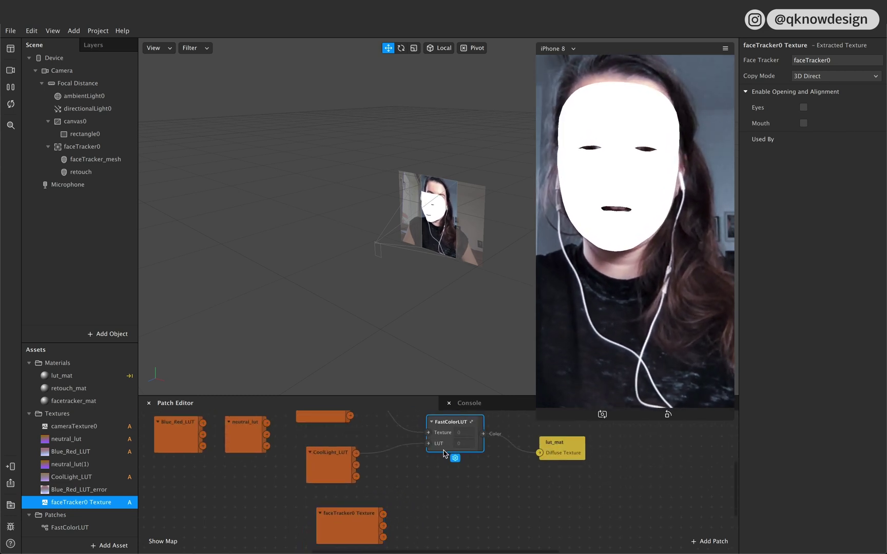
key(super+d)
drag(465, 462, 446, 506)
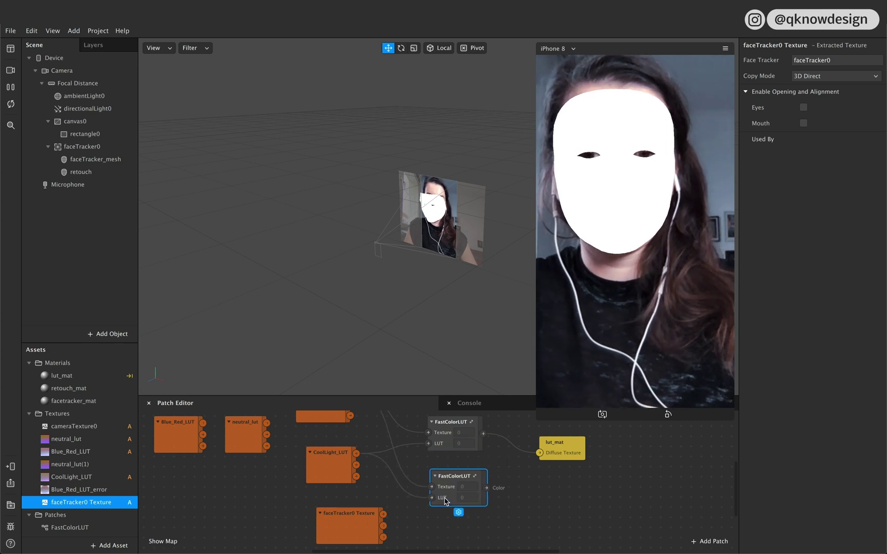
drag(384, 514, 428, 493)
click(465, 483)
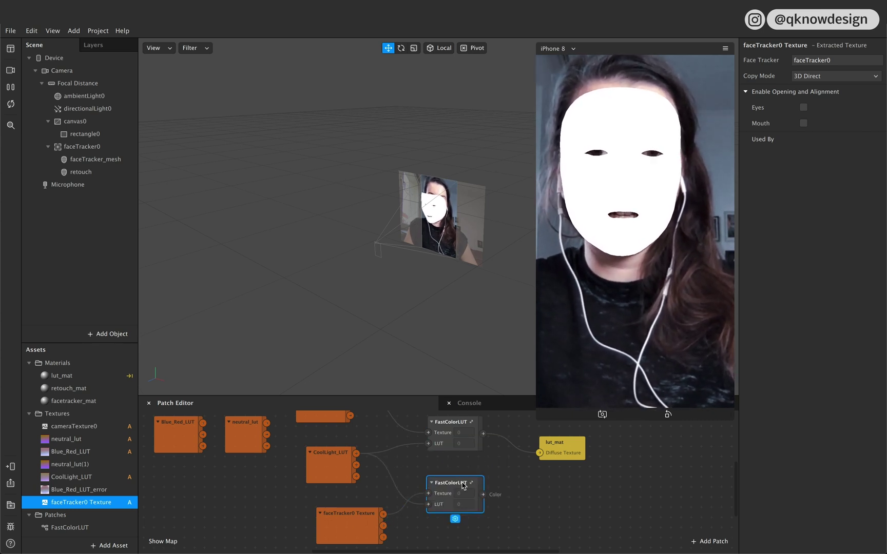
Create a diffuse texture patch for facetracker_mat and connect the duplicated FastColorLUT's Color output to it.
click(83, 401)
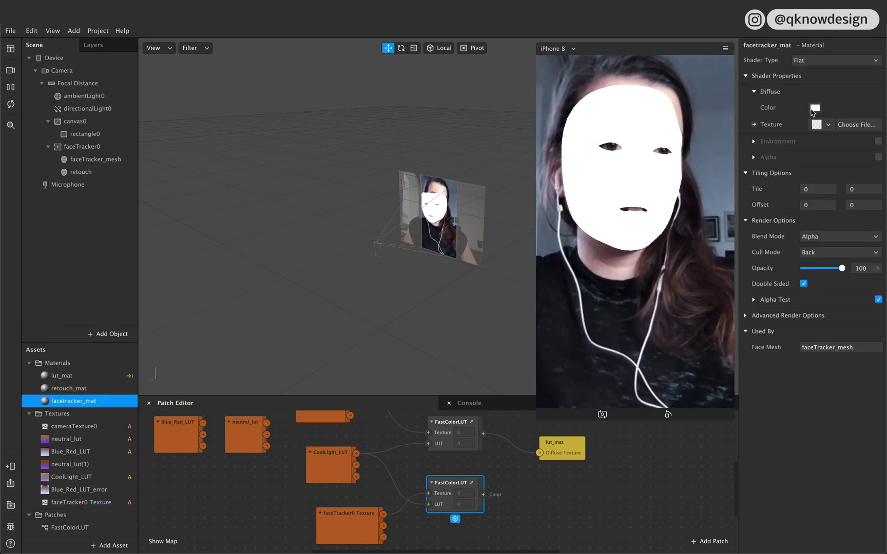
click(754, 124)
drag(475, 490, 572, 490)
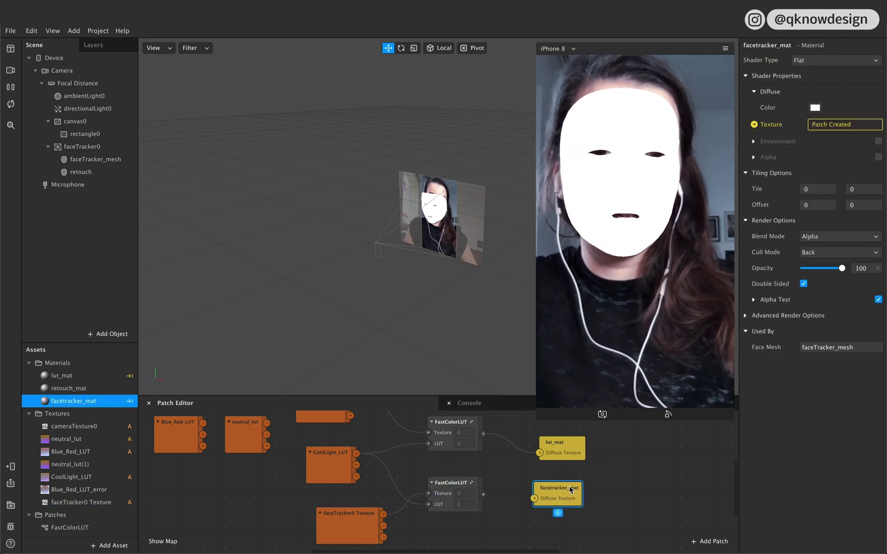
drag(483, 494, 540, 497)
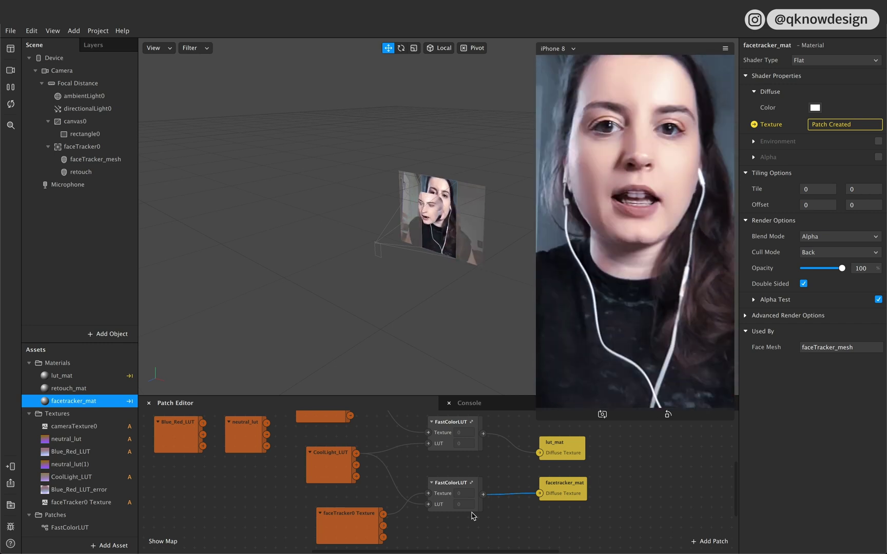
drag(468, 508, 488, 488)
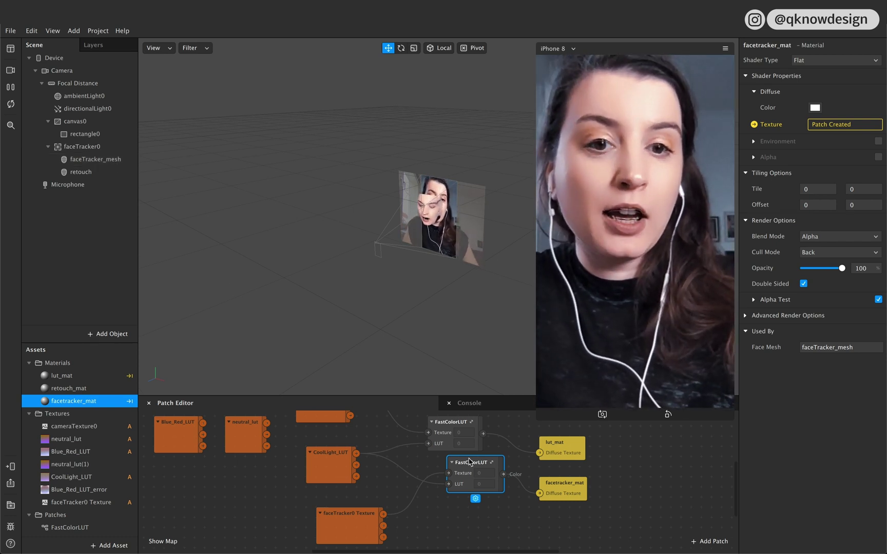
drag(469, 470, 447, 489)
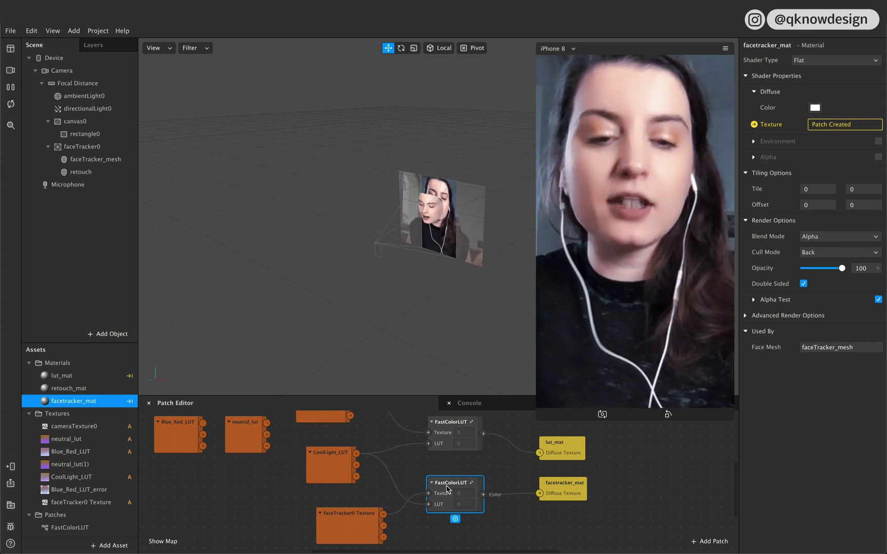
click(565, 484)
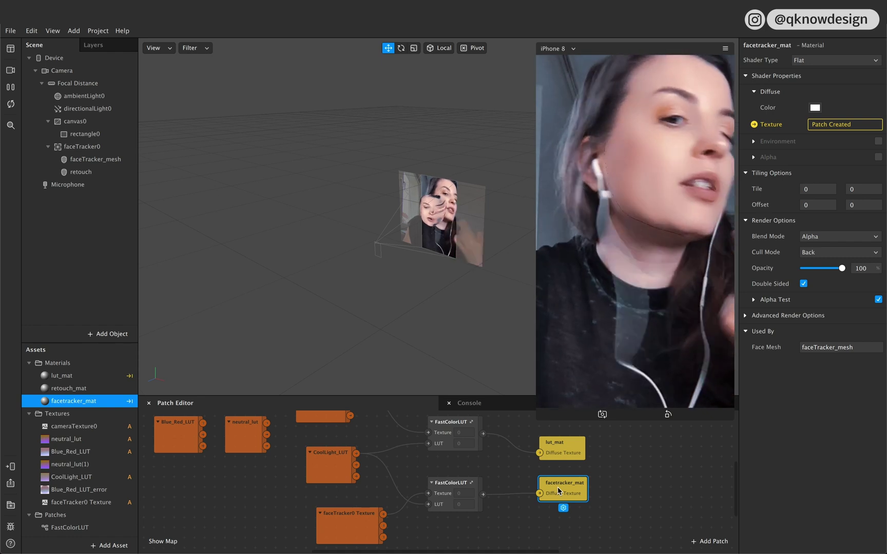
click(451, 484)
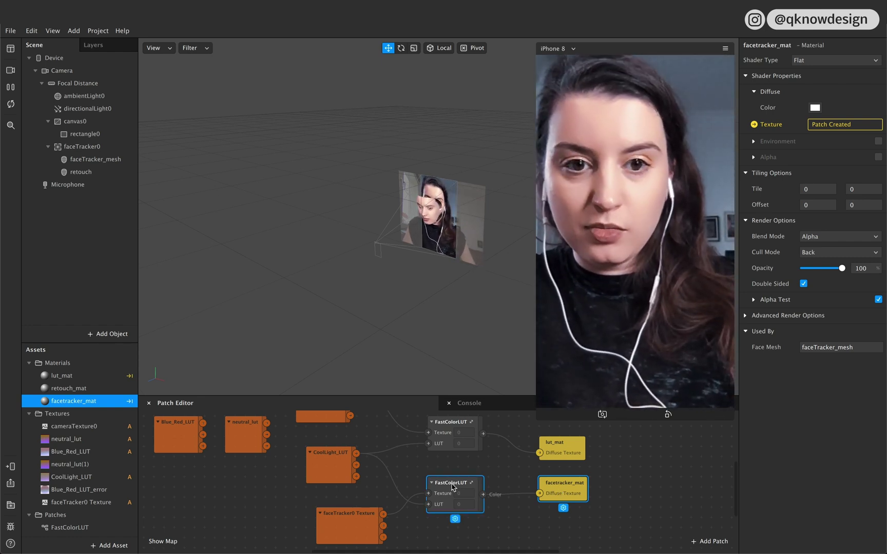
click(484, 531)
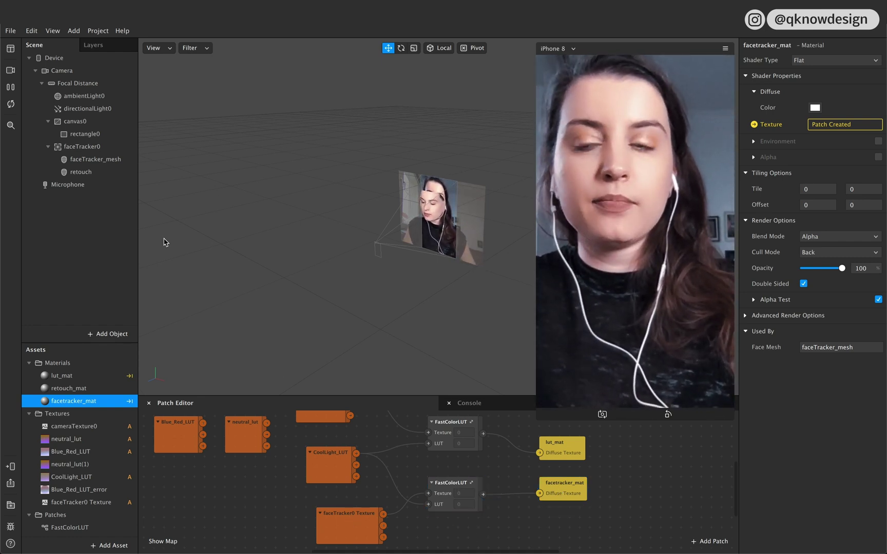